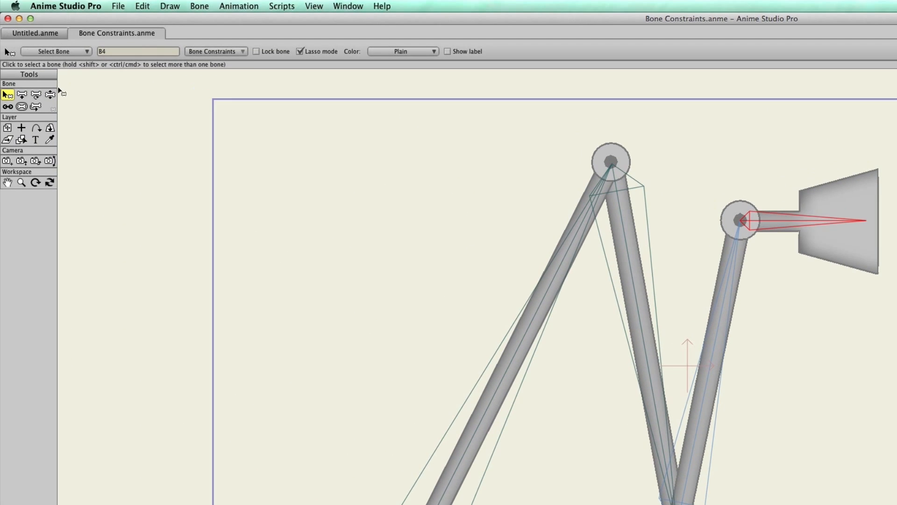
- Manipulate the lamp's last arm bone in different directions to test how the lamp head follows
left_click(52, 96)
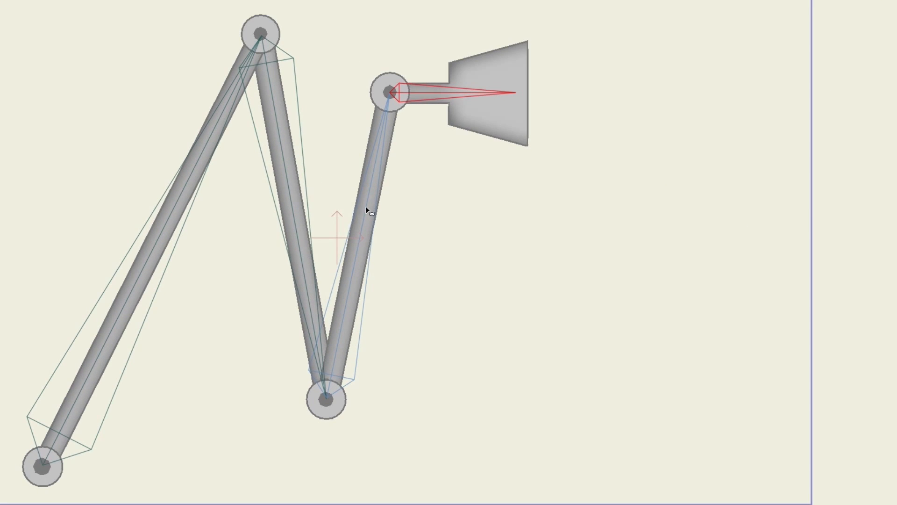
mouse_move(366, 208)
left_mouse_down()
mouse_move(408, 234)
mouse_move(489, 342)
mouse_move(513, 199)
mouse_move(481, 110)
mouse_move(505, 215)
mouse_move(426, 313)
mouse_move(483, 225)
mouse_move(487, 128)
mouse_move(495, 185)
mouse_move(477, 303)
mouse_move(495, 114)
mouse_move(499, 155)
mouse_move(477, 278)
mouse_move(462, 296)
left_mouse_up()
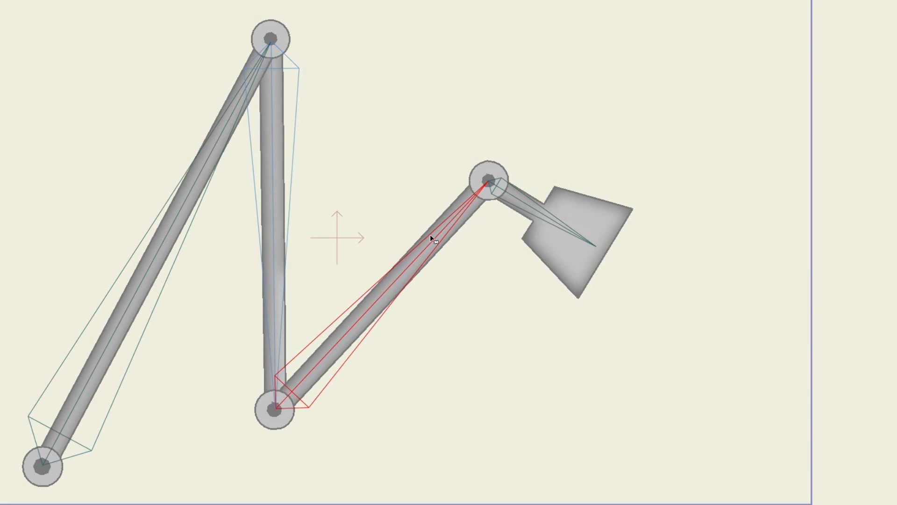
mouse_move(430, 235)
left_mouse_down()
mouse_move(456, 184)
mouse_move(451, 112)
mouse_move(459, 142)
mouse_move(454, 267)
mouse_move(478, 132)
mouse_move(464, 72)
mouse_move(466, 304)
mouse_move(482, 183)
mouse_move(543, 86)
left_mouse_up()
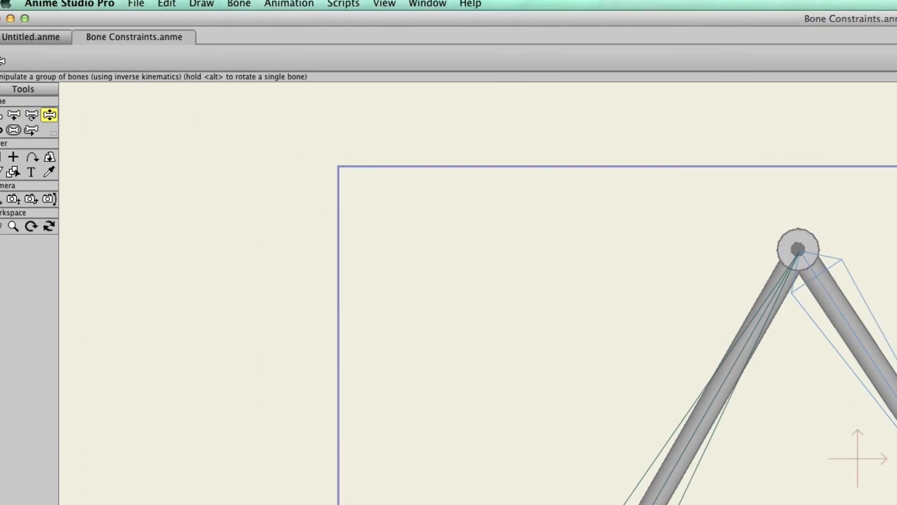
- Enable the Independent angle constraint on the lamp head's bone B4
left_click(7, 122)
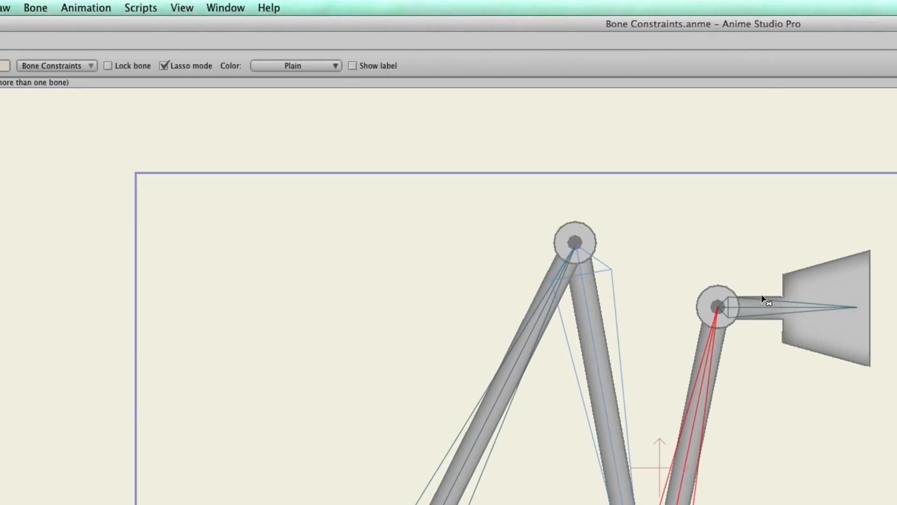
left_click(758, 309)
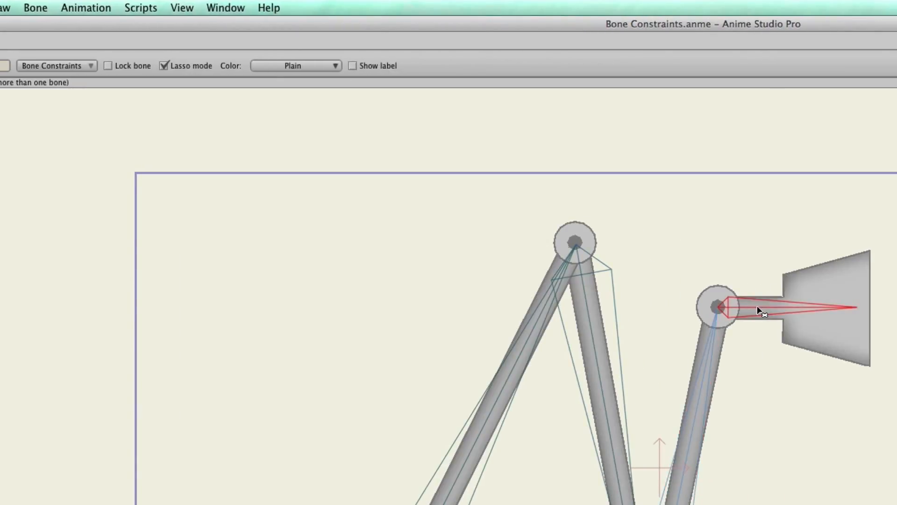
left_click(78, 64)
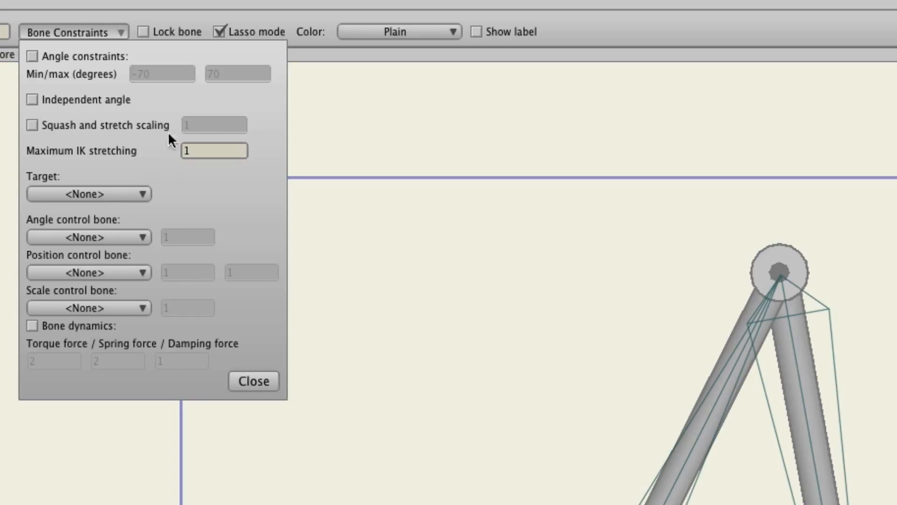
left_click(65, 101)
left_click(256, 386)
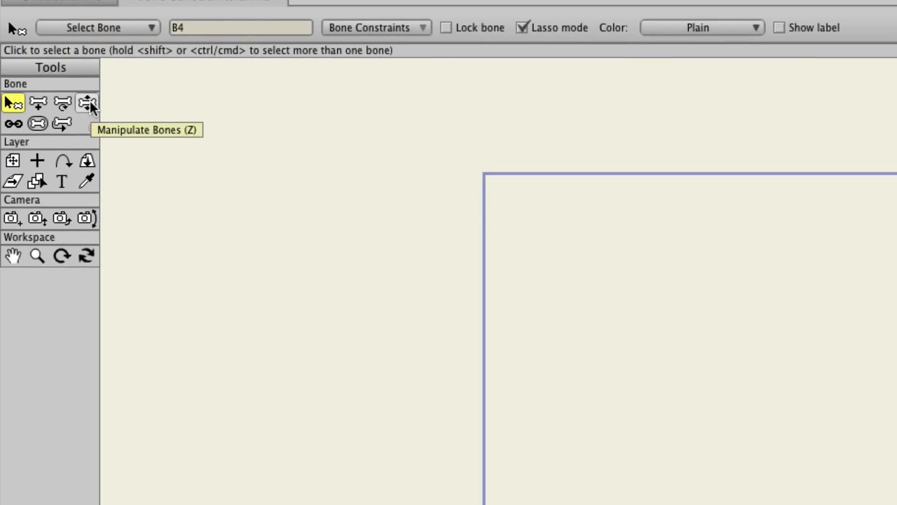
- Manipulate the lamp's arm bones again to test the lamp head with Independent angle enabled
left_click(90, 103)
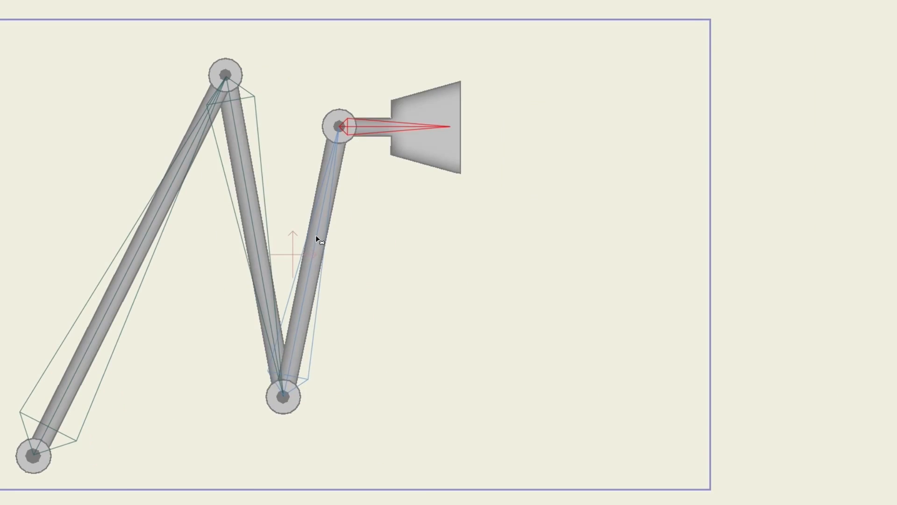
left_click_drag(316, 236, 414, 112)
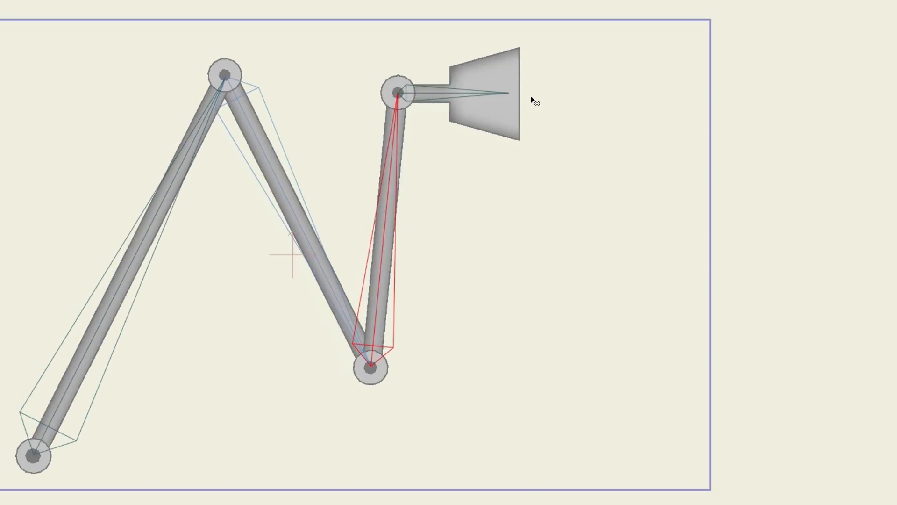
left_click_drag(394, 156, 376, 138)
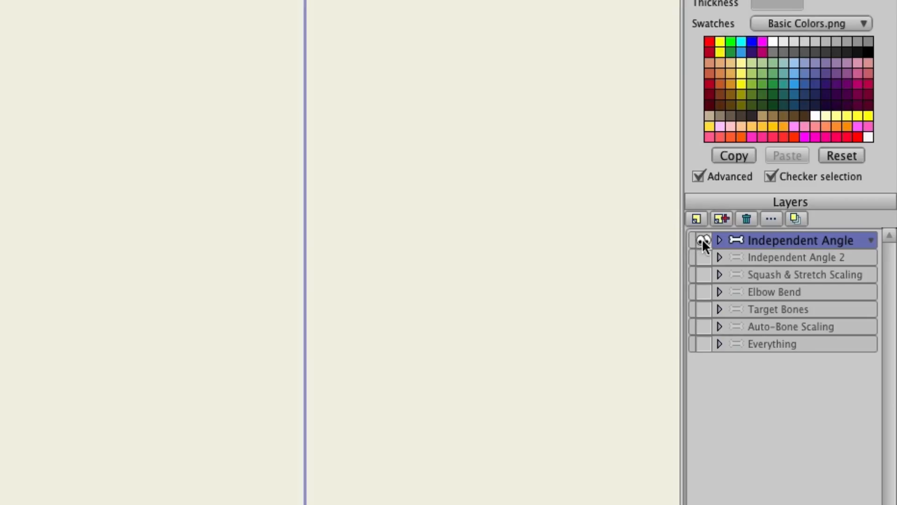
- Hide the Independent Angle layer, then show and select the Independent Angle 2 layer
left_click(702, 241)
left_click(702, 257)
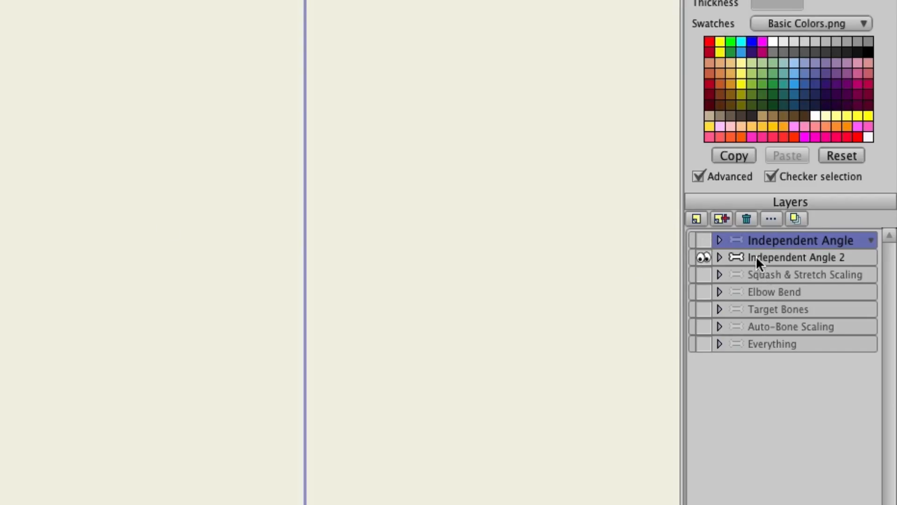
left_click(756, 256)
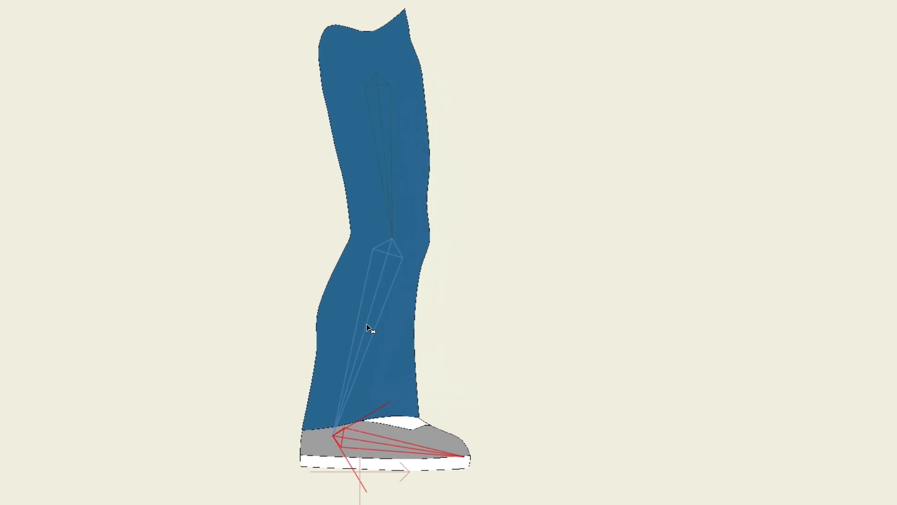
- Try bending the leg by manipulating the shin bone backward and forward, and restore its rest pose
left_click_drag(366, 324, 161, 168)
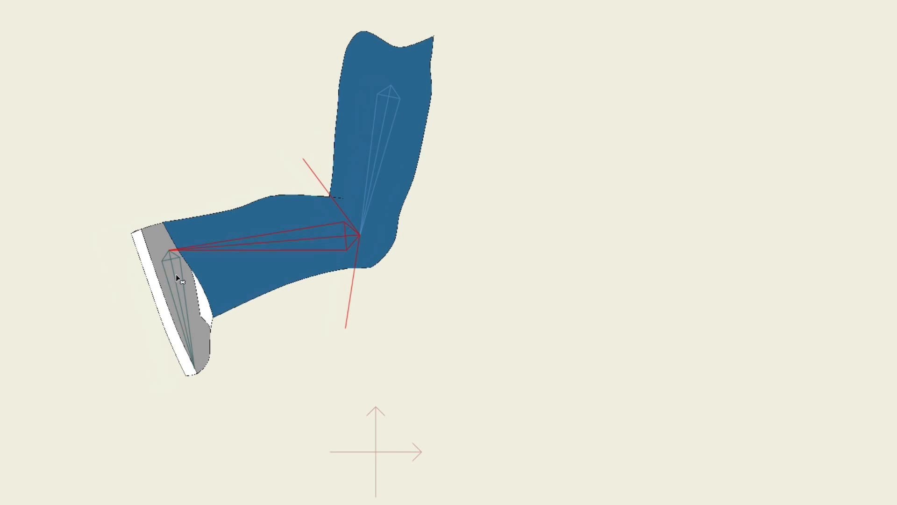
left_click_drag(250, 248, 407, 274)
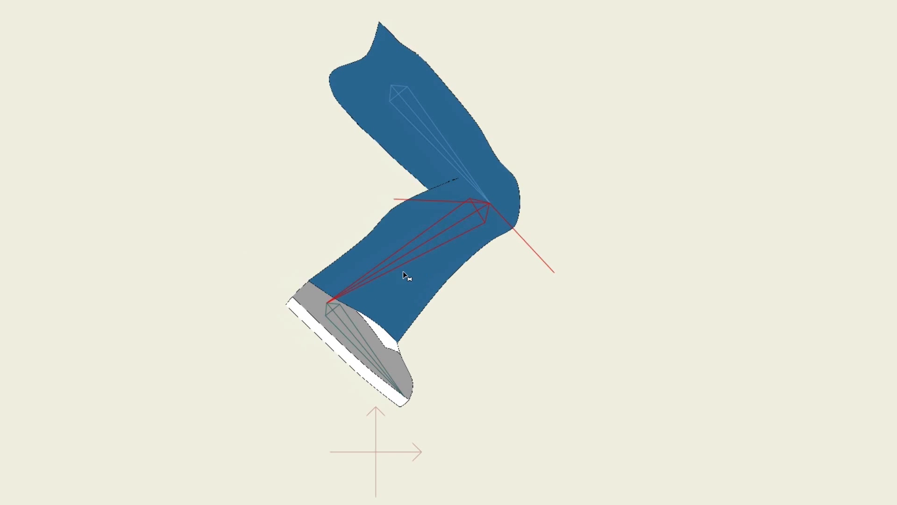
key("ctrl+z")
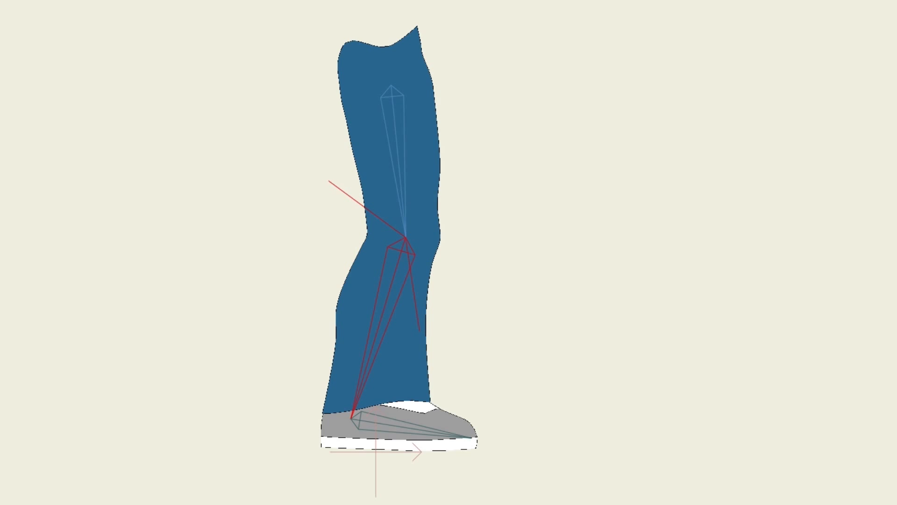
- Inspect the foot bone's constraints, including its angle limits and Independent angle option
left_click(385, 422)
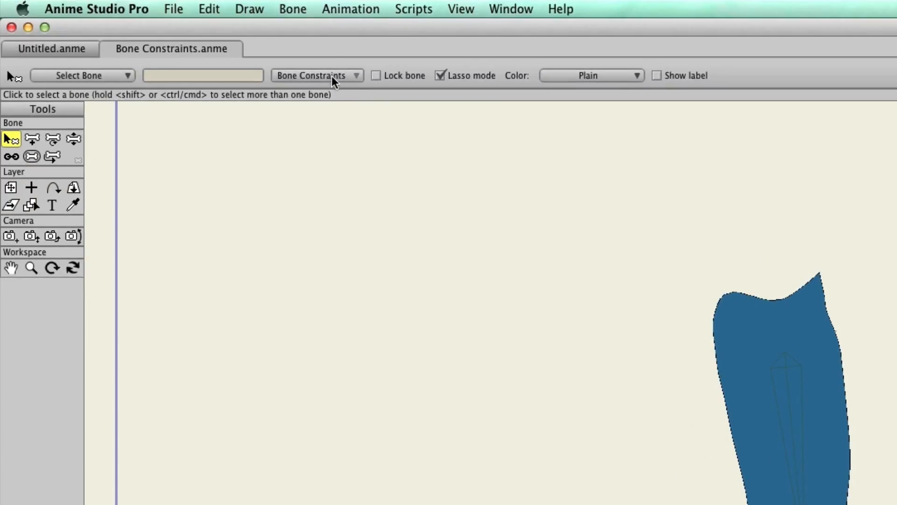
left_click(332, 76)
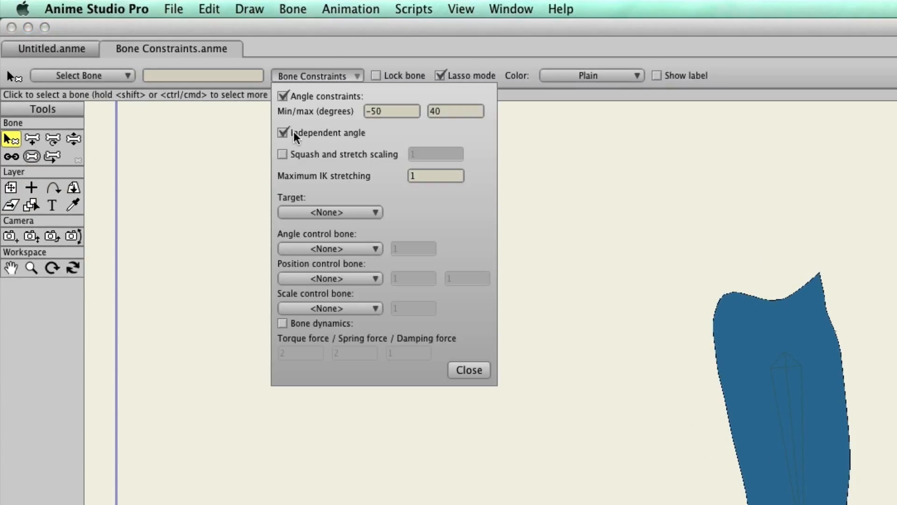
left_click(473, 370)
- Swing the leg forward with Manipulate Bones to test how the foot behaves with its independent angle
left_click(74, 139)
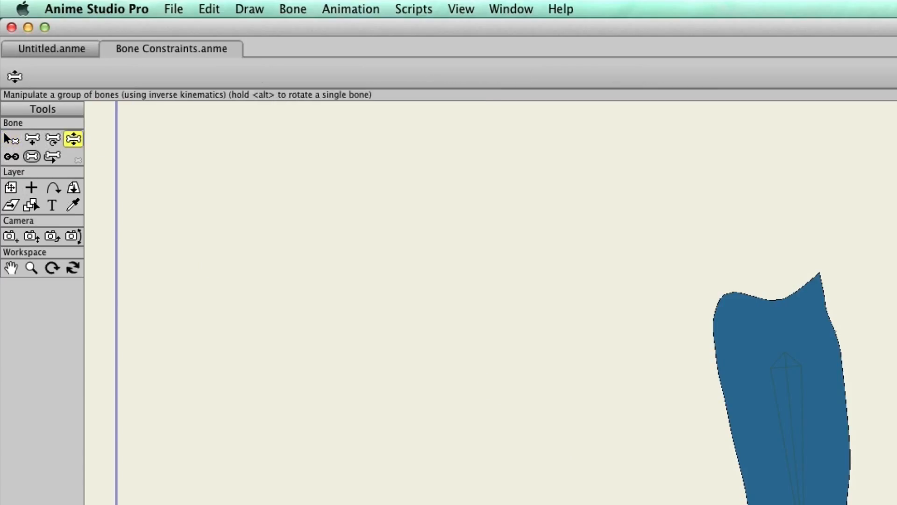
left_click(382, 328)
left_click_drag(382, 329, 624, 256)
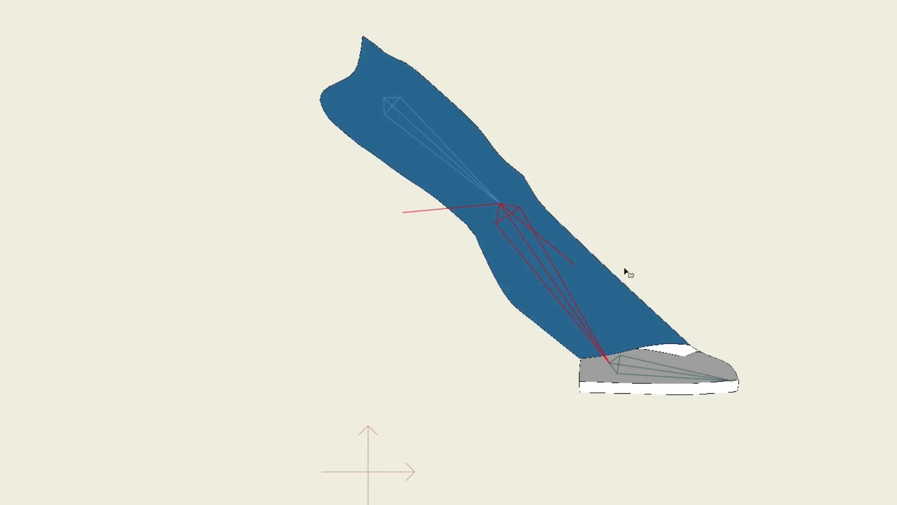
left_click(678, 370)
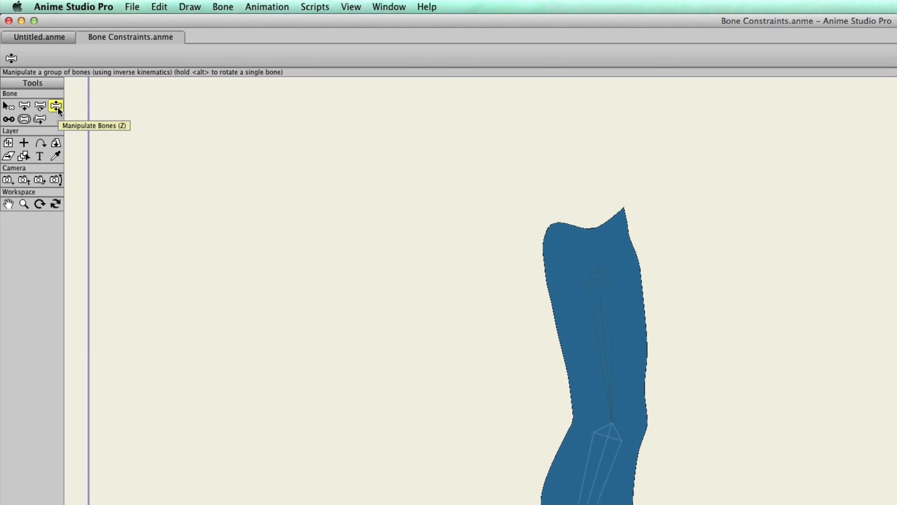
- Advance to frame 13 and pose the leg swung forward with Manipulate Bones
key("Right")
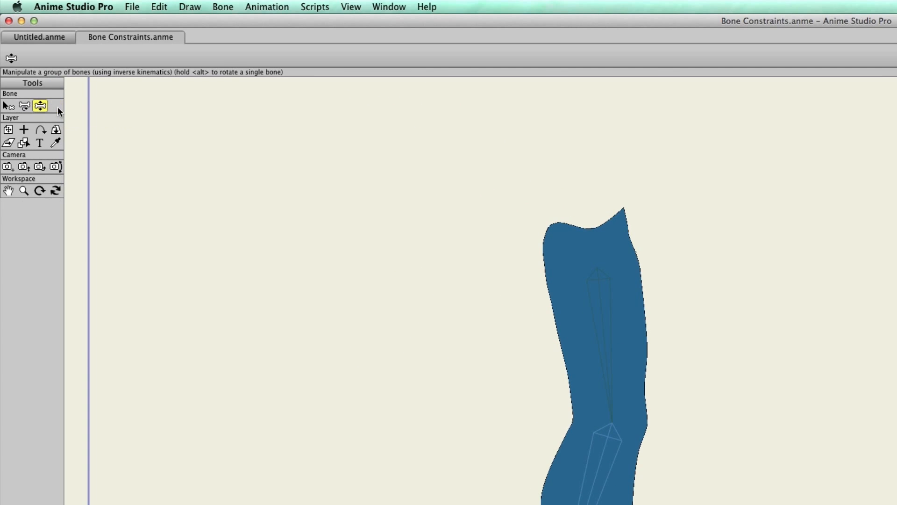
left_click(594, 481)
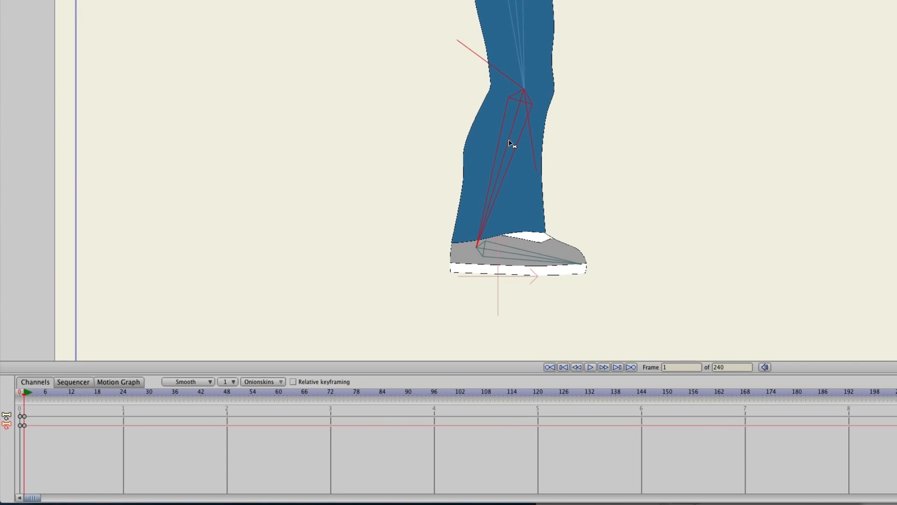
key("Right")
key("Right")
key("Right")
key("Right")
key("Right")
key("Right")
key("Right")
key("Right")
key("Right")
key("Right")
key("Right")
key("Right")
left_click_drag(510, 144, 639, 40)
left_click_drag(580, 24, 594, 12)
left_click_drag(659, 70, 587, 99)
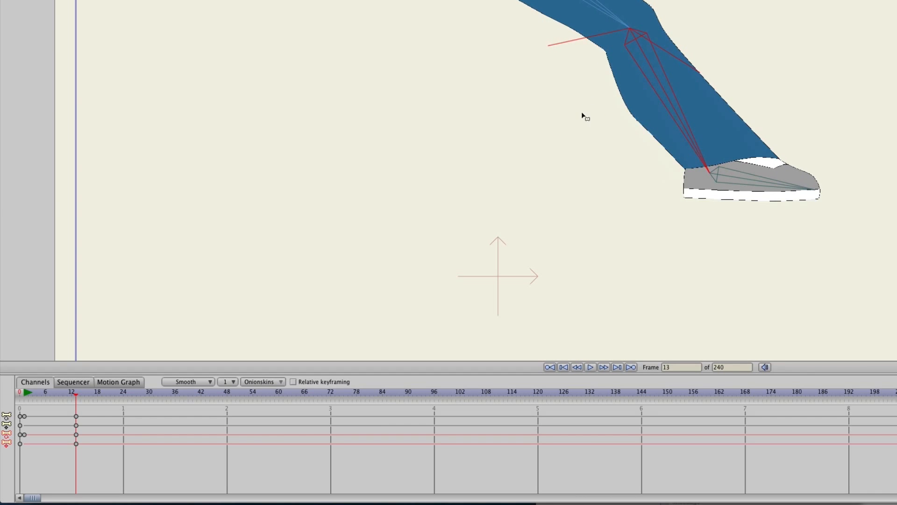
- Tilt the toe of the foot upward at frame 13 and scrub the timeline to check the motion
left_click_drag(789, 186, 751, 175)
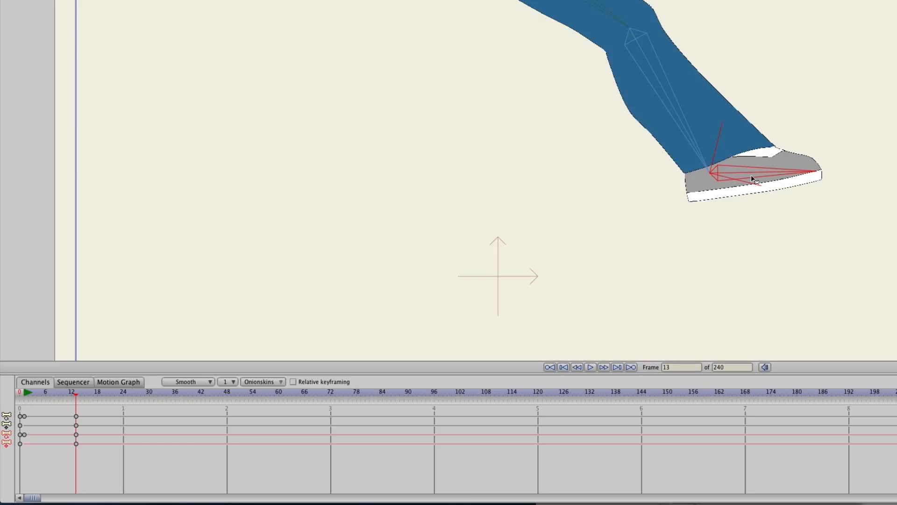
left_click_drag(751, 175, 751, 177)
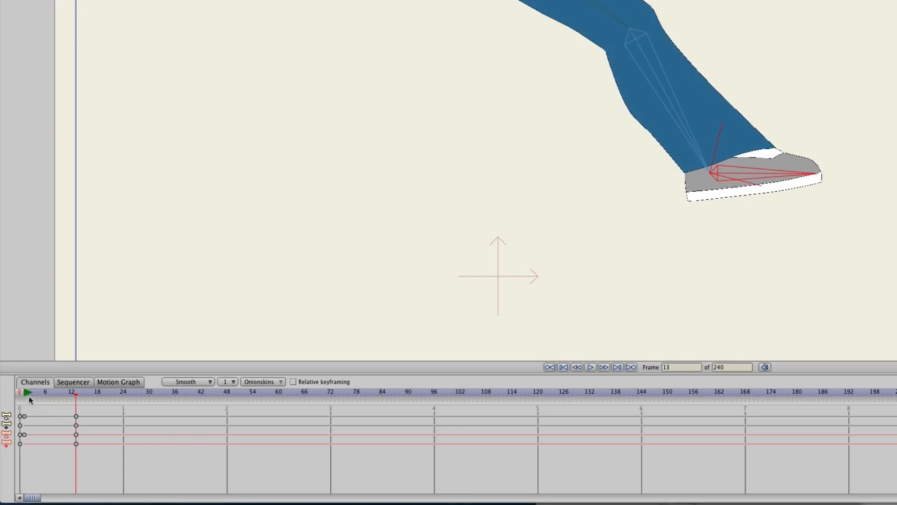
mouse_move(71, 399)
left_mouse_down()
mouse_move(43, 399)
mouse_move(76, 400)
left_mouse_up()
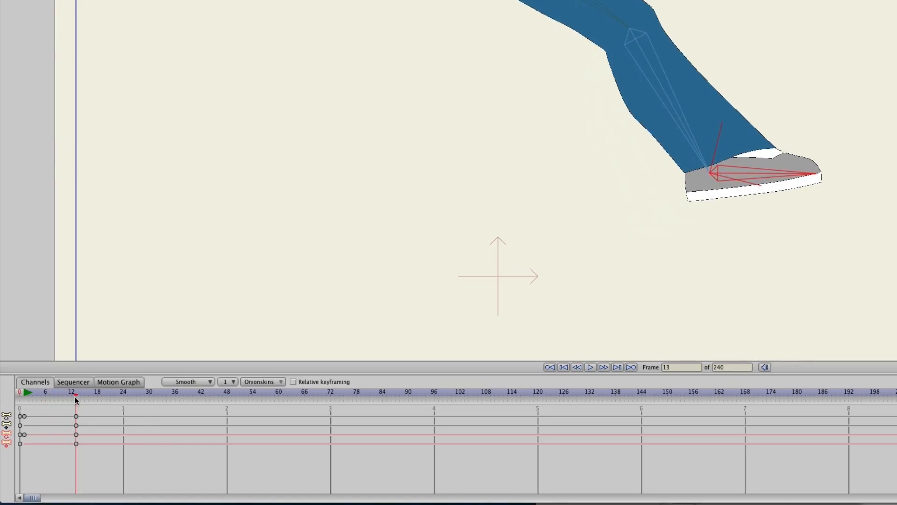
- Move to about the one-second mark on the timeline and swing the leg back down
left_click(125, 395)
left_click_drag(662, 75, 600, 233)
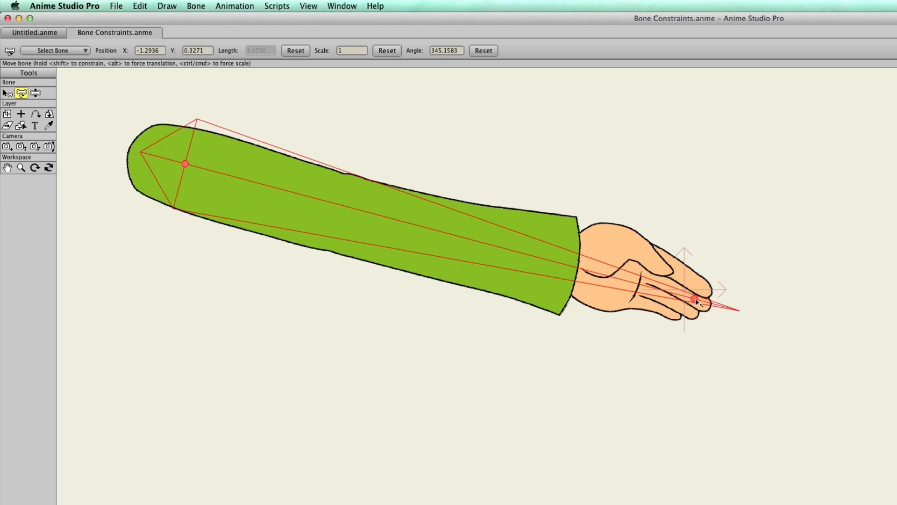
- Try stretching the arm bone to a scale of 1.81, and undo the stretch
left_click_drag(695, 298, 741, 317)
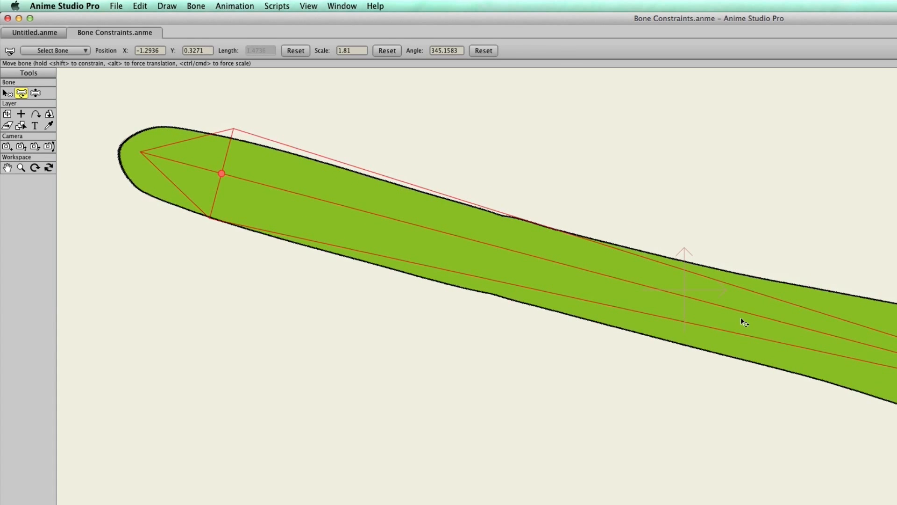
left_click(7, 94)
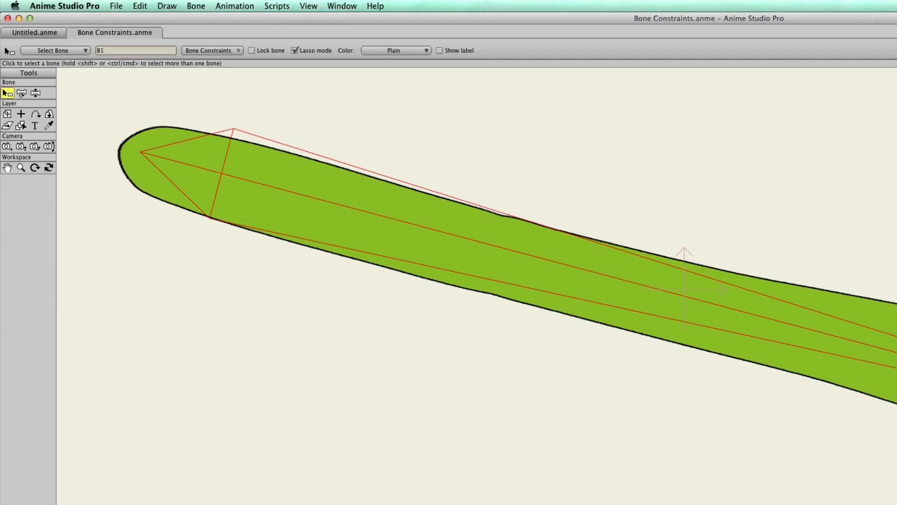
key("super+z")
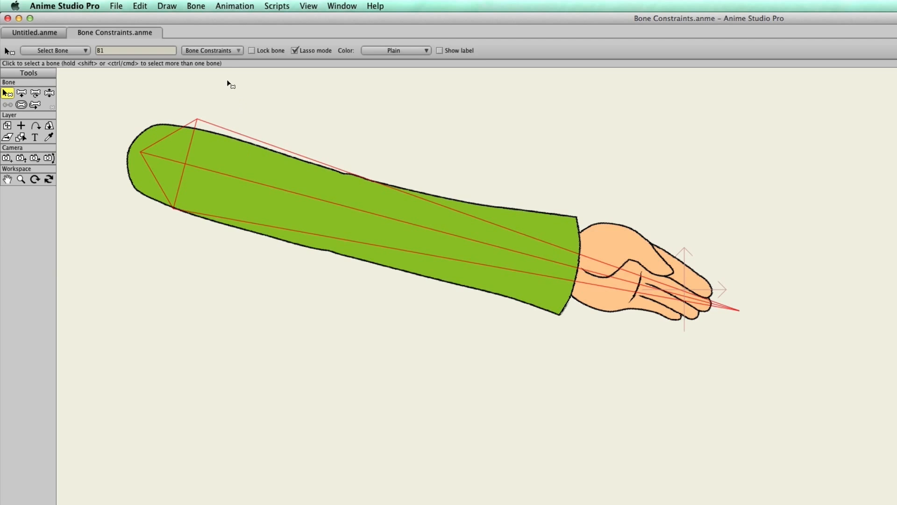
- Enable Squash and stretch scaling at a value of 1 for the arm bone B1
left_click(213, 51)
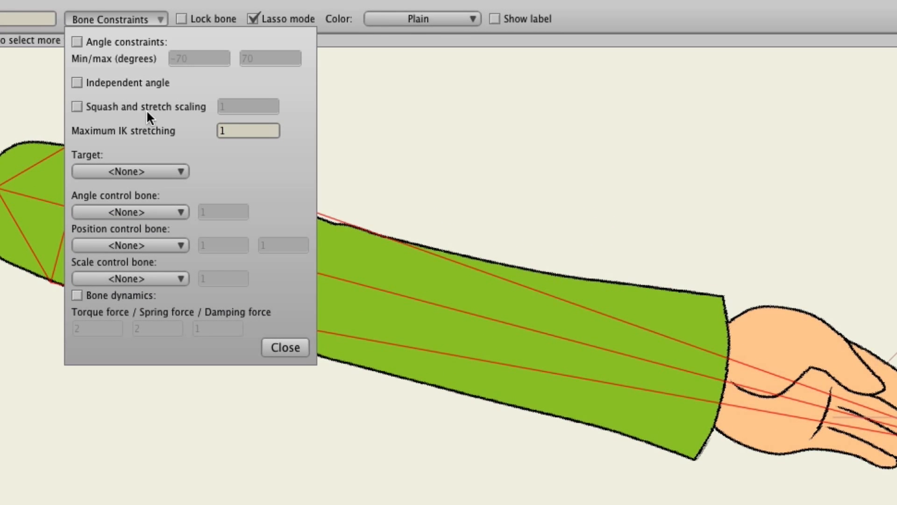
left_click(122, 108)
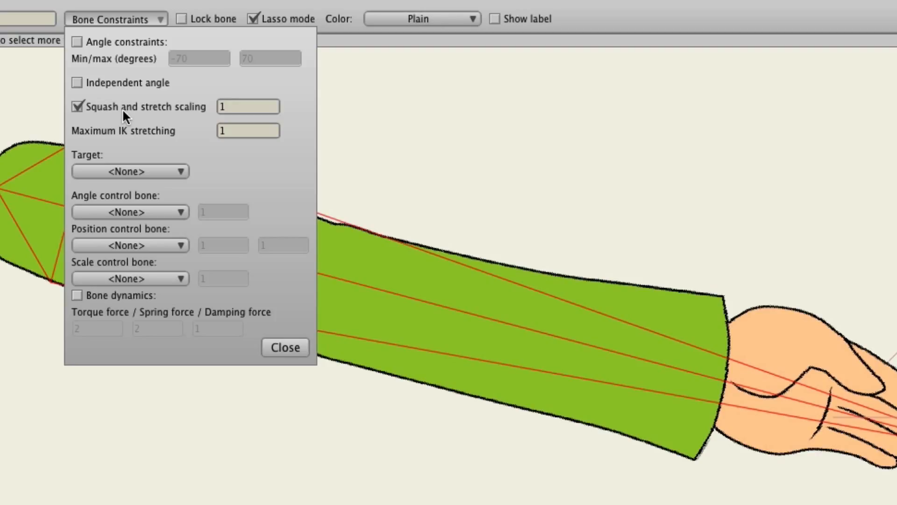
left_click(285, 347)
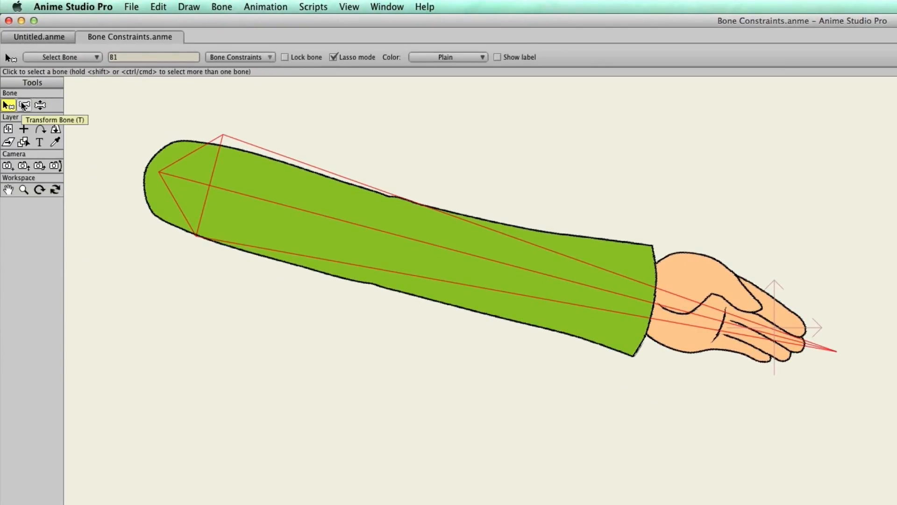
- Test squash and stretch by scaling the arm bone to about 0.68 with Transform Bone
left_click(24, 105)
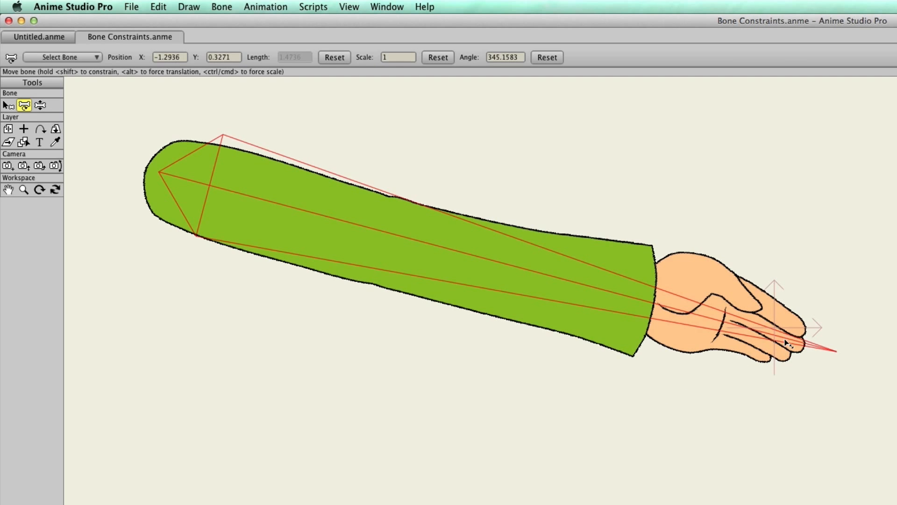
left_click_drag(785, 337, 759, 368)
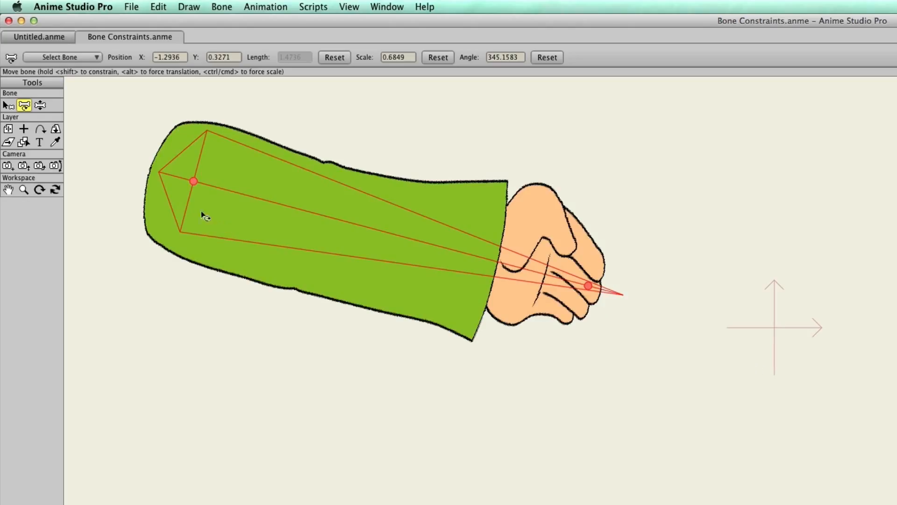
- Reduce the Squash and stretch scaling of arm bone B1 to 0.5
left_click(6, 108)
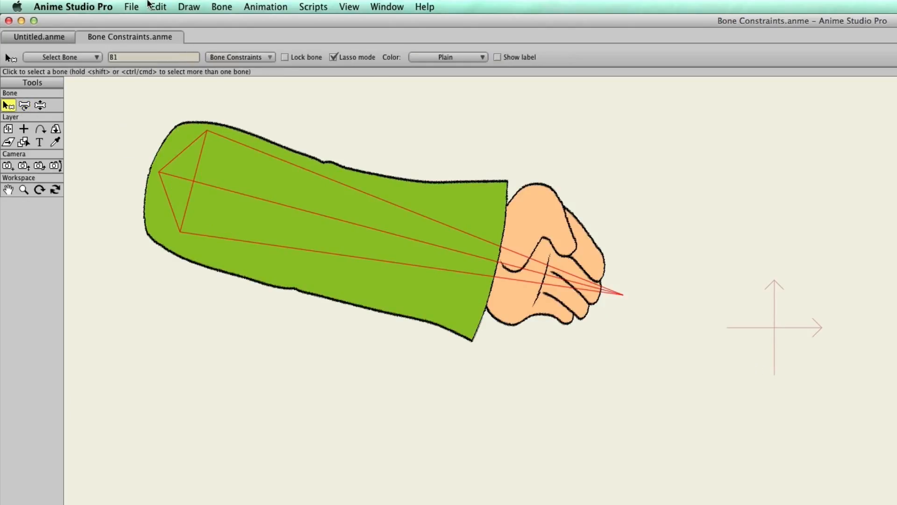
left_click(236, 57)
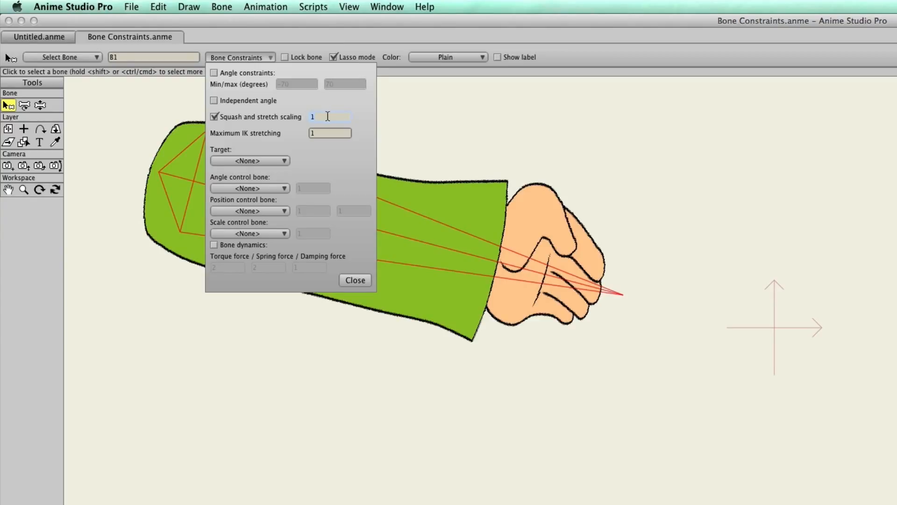
type(".5")
left_click(355, 281)
- Test the reduced squash and stretch on the arm by pulling its hand end with Manipulate Bones, and switch to Transform Bone
left_click(40, 105)
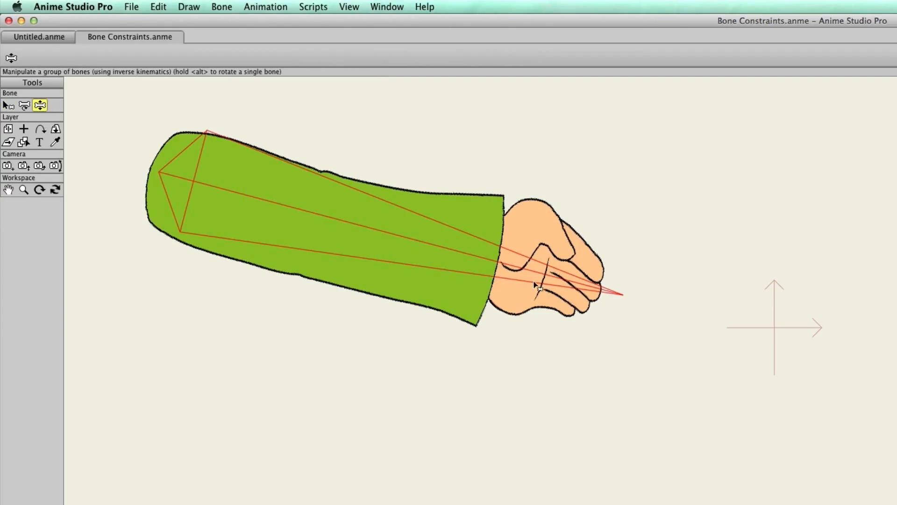
left_click_drag(539, 286, 582, 292)
left_click(24, 105)
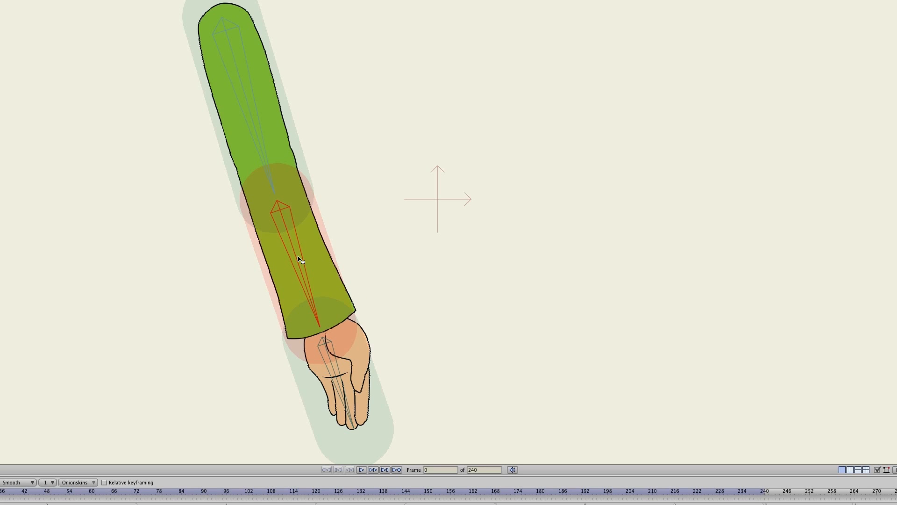
- Test the elbow bend by swinging the forearm bone up and back with Manipulate Bones
left_click_drag(295, 263, 330, 98)
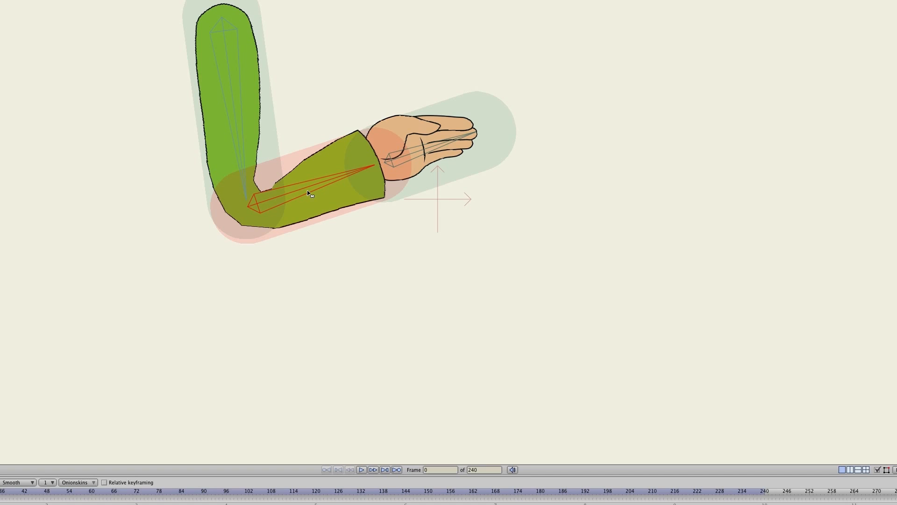
left_click_drag(309, 194, 324, 156)
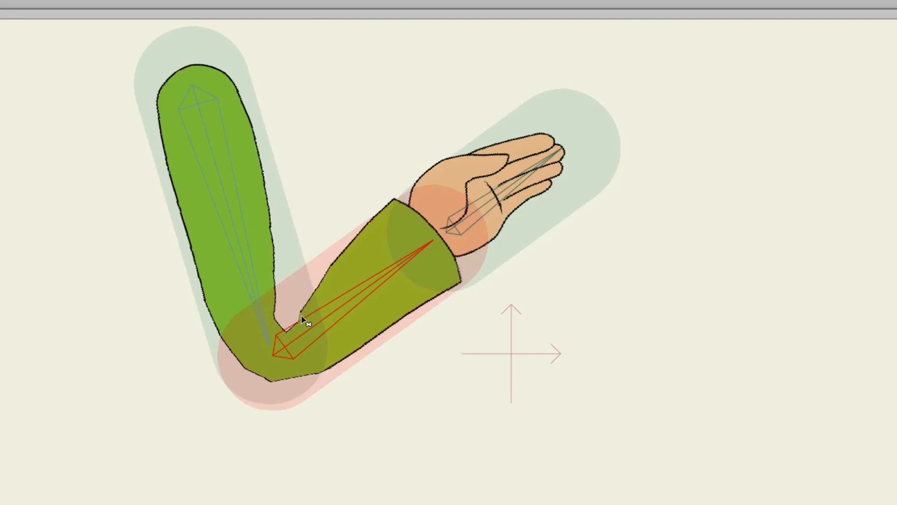
left_click_drag(341, 314, 302, 306)
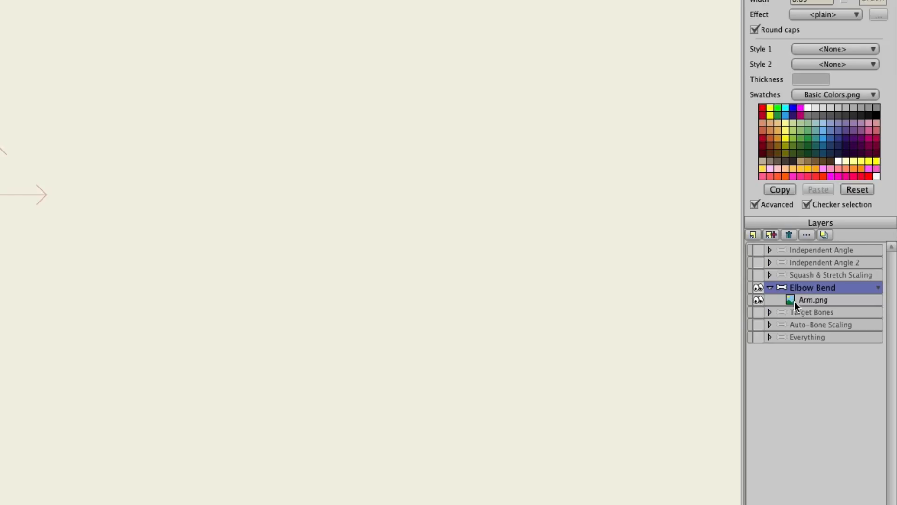
- On the Arm.png layer, select the upper arm and forearm bones and create a smooth joint for the pair
left_click(812, 300)
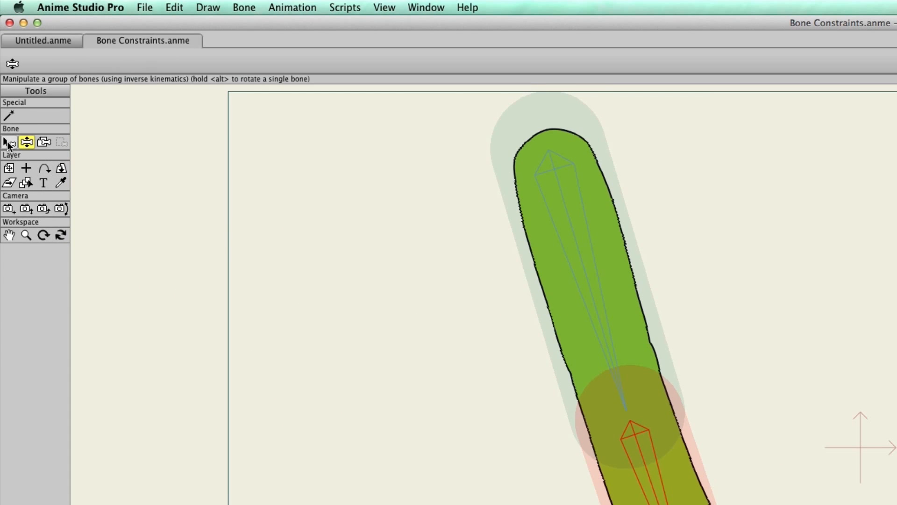
left_click(10, 143)
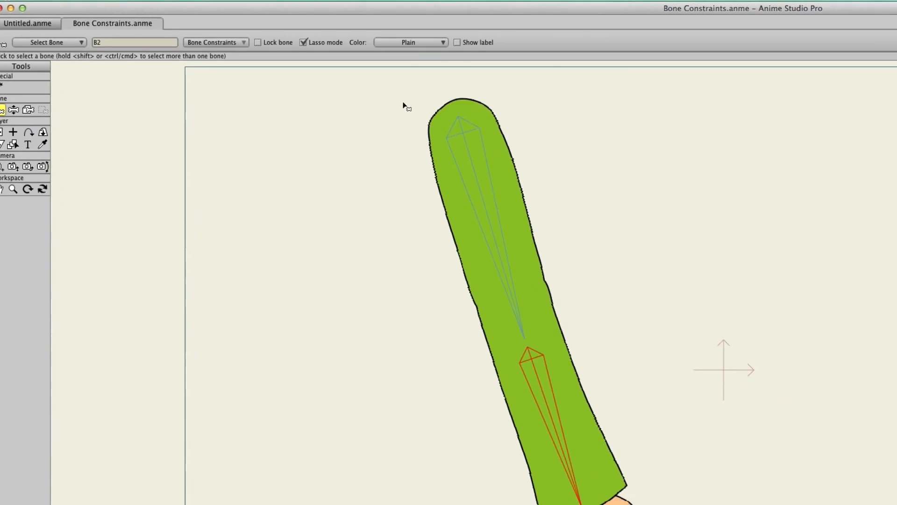
mouse_move(484, 135)
left_mouse_down()
mouse_move(438, 294)
mouse_move(524, 504)
mouse_move(642, 504)
left_mouse_up()
mouse_move(413, 388)
left_mouse_down()
mouse_move(467, 388)
mouse_move(497, 360)
mouse_move(522, 272)
mouse_move(513, 200)
mouse_move(452, 112)
mouse_move(391, 68)
mouse_move(358, 55)
mouse_move(307, 69)
left_mouse_up()
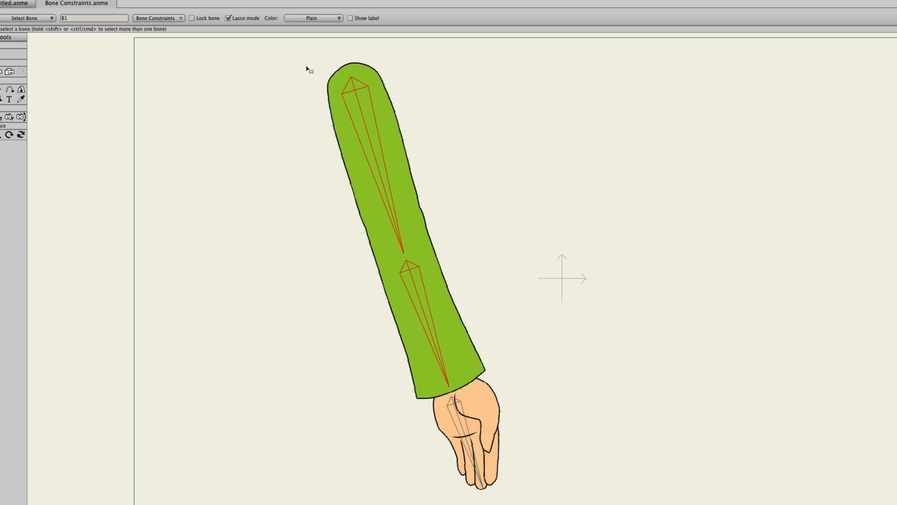
left_click(144, 0)
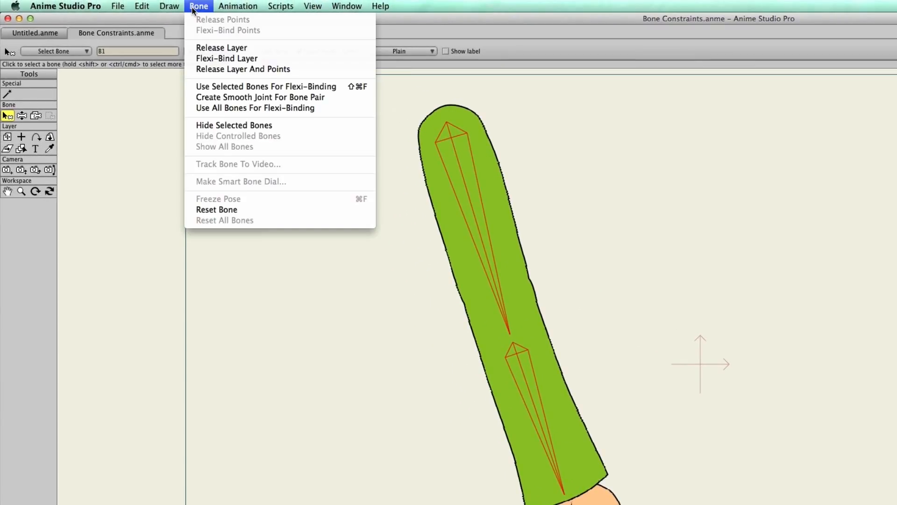
left_click(221, 96)
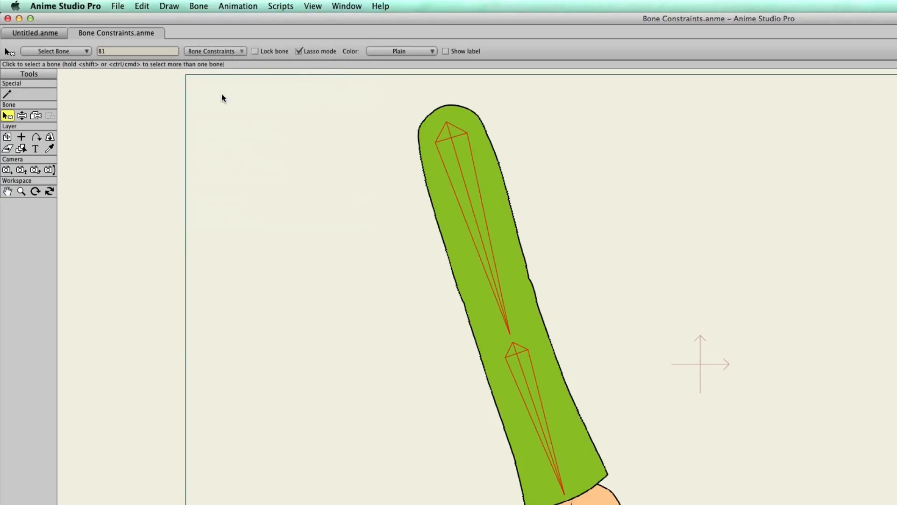
- Test the smooth elbow joint by bending the forearm upward with Manipulate Bones
left_click(22, 115)
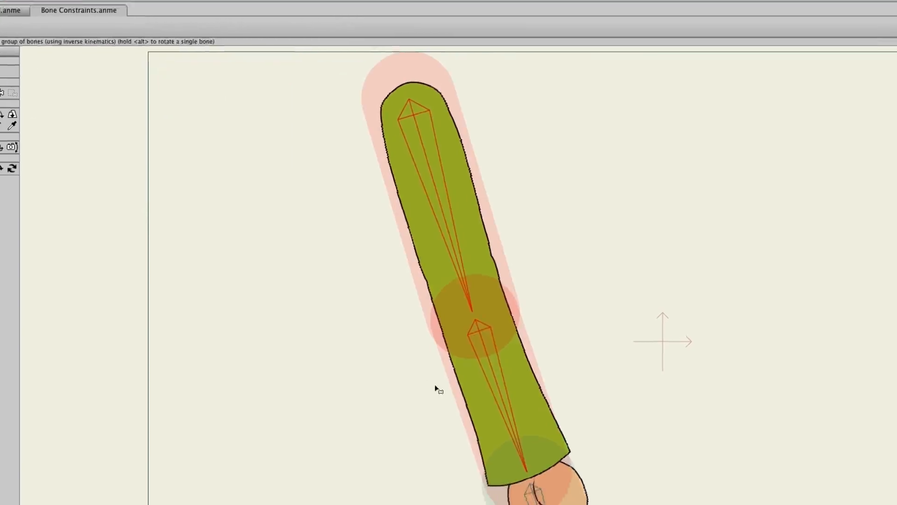
left_click_drag(516, 422, 577, 287)
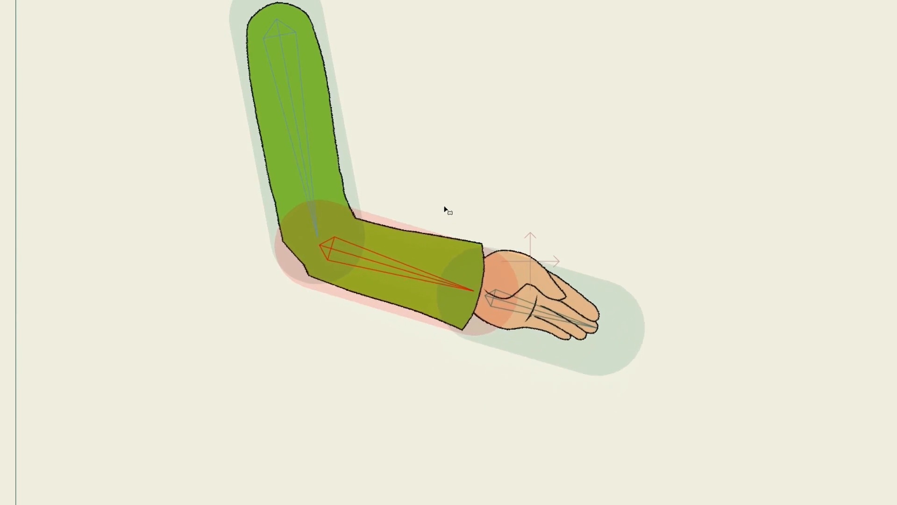
left_click_drag(444, 207, 439, 114)
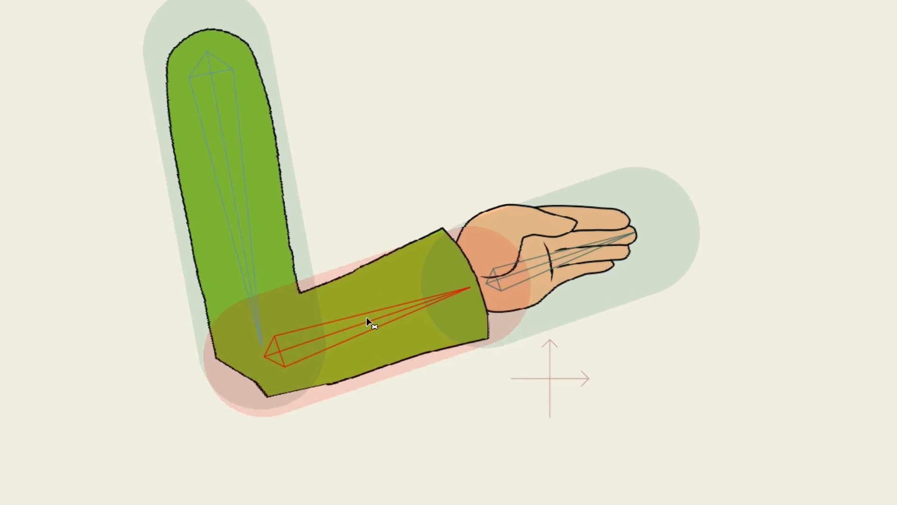
mouse_move(367, 326)
left_mouse_down()
mouse_move(373, 286)
mouse_move(362, 410)
mouse_move(342, 447)
mouse_move(356, 319)
left_mouse_up()
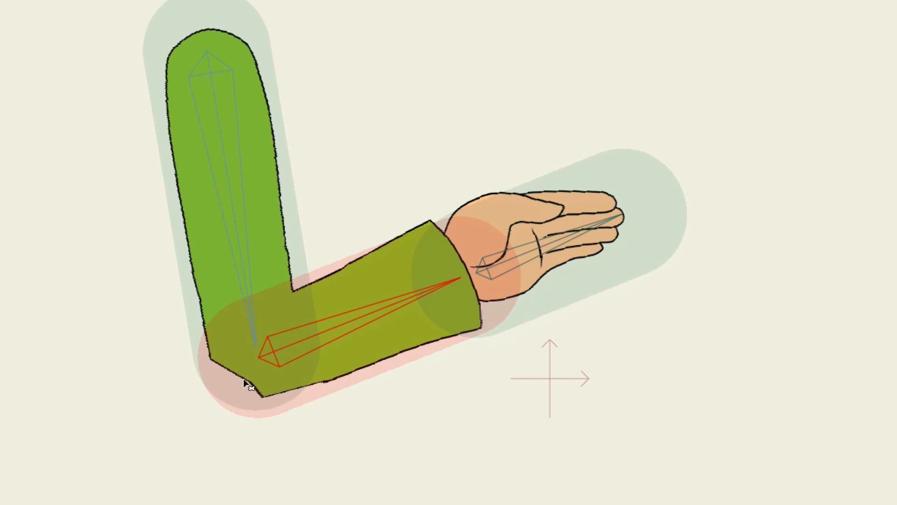
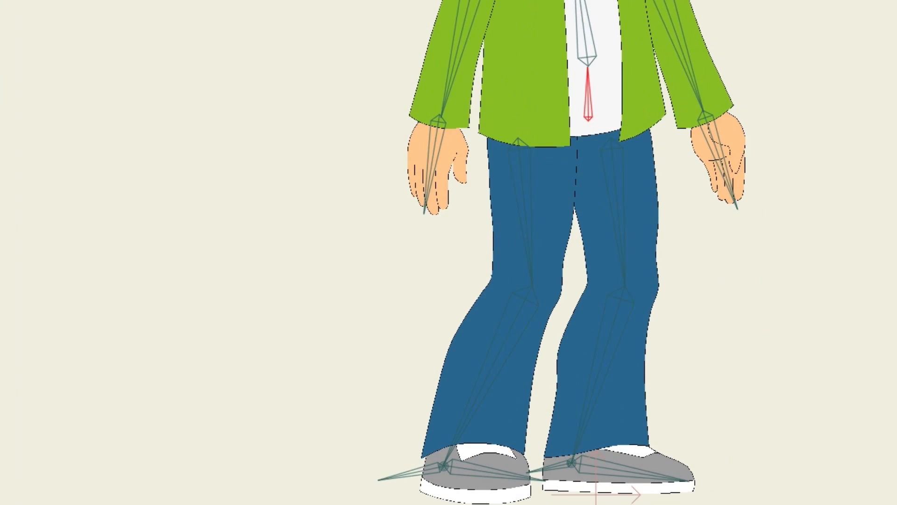
- Select the front foot bone, check its angle constraints, and turn on Independent angle for it
left_click(477, 471)
left_click(103, 14)
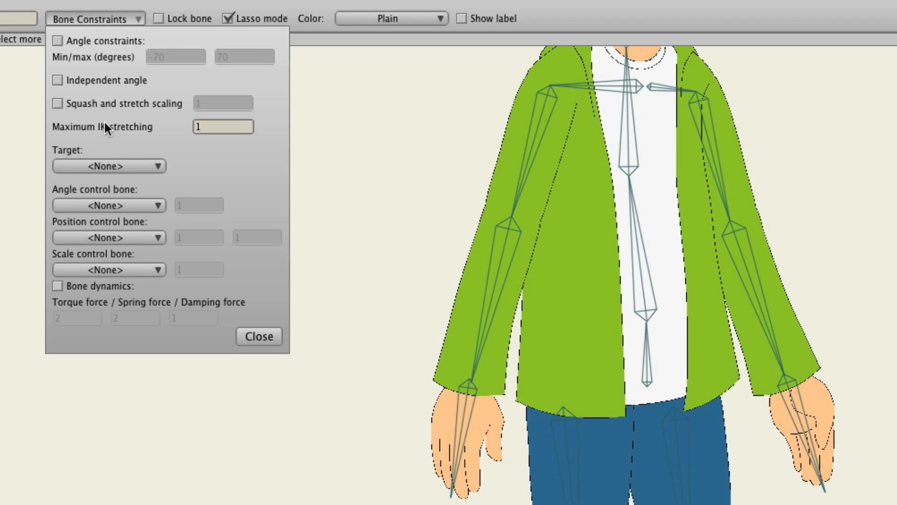
left_click(276, 340)
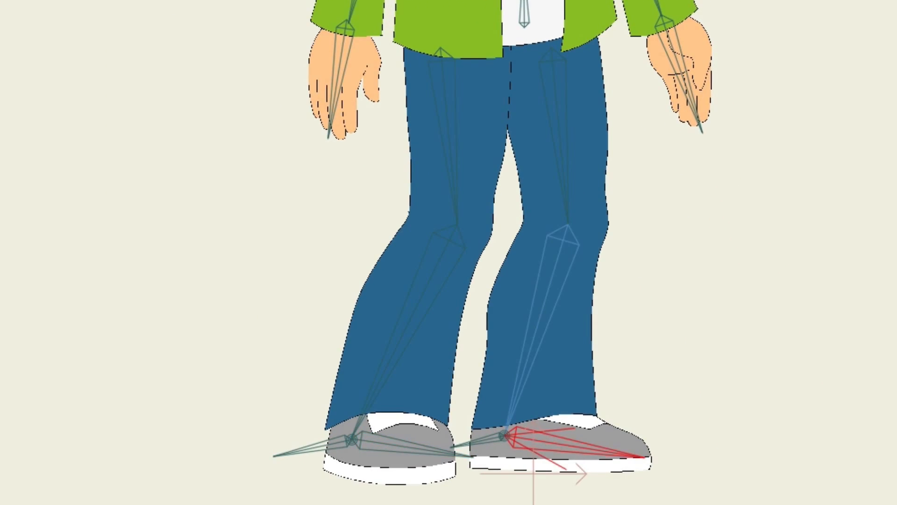
left_click(95, 14)
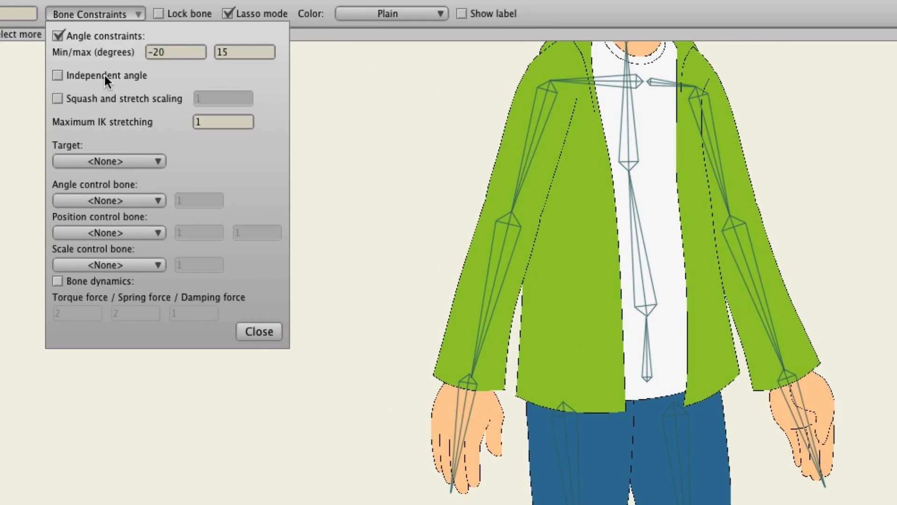
left_click(104, 75)
left_click(259, 332)
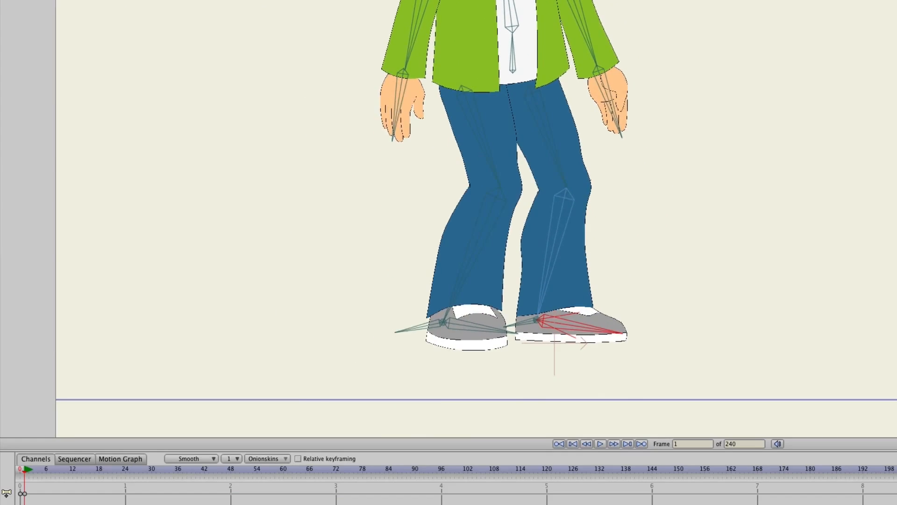
- At frame 1, lower the hip bone and reposition the front foot's target bone forward and up to test the leg rig
scroll(213, 60, "up", 6)
scroll(242, 77, "down", 5)
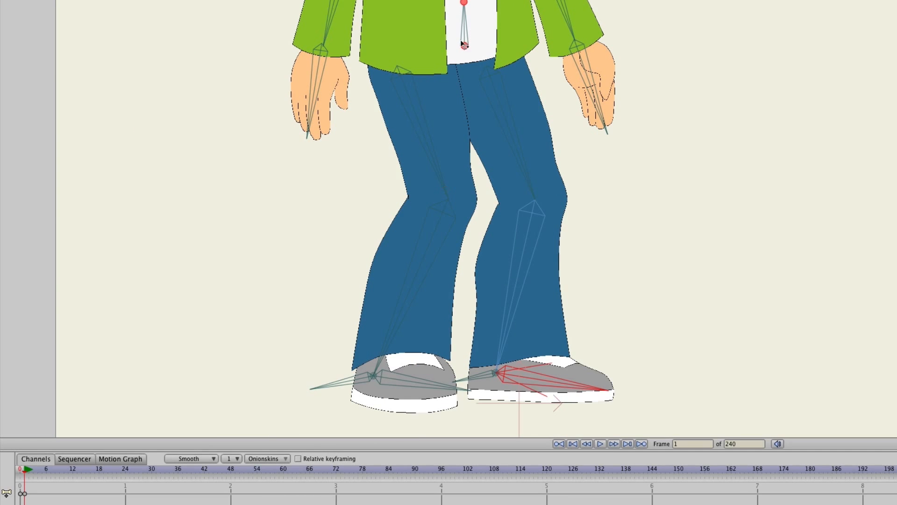
left_click_drag(466, 45, 427, 65)
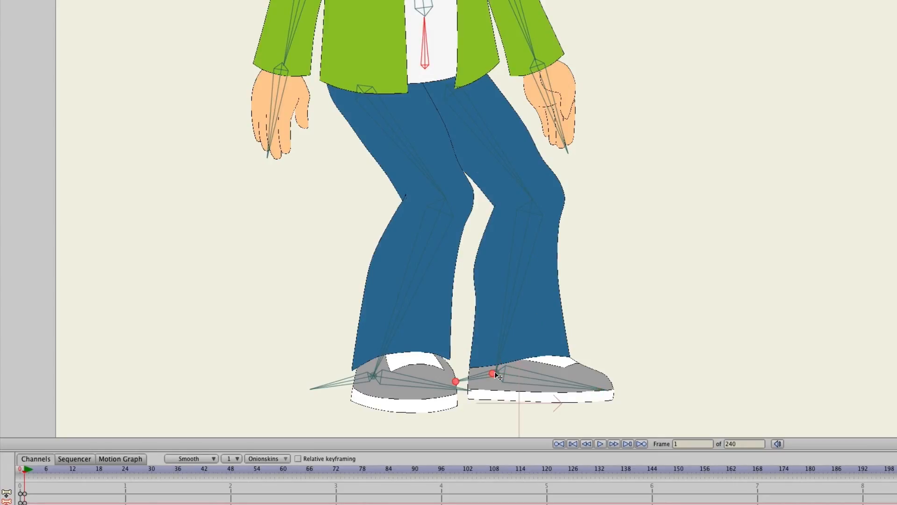
left_click_drag(495, 371, 563, 329)
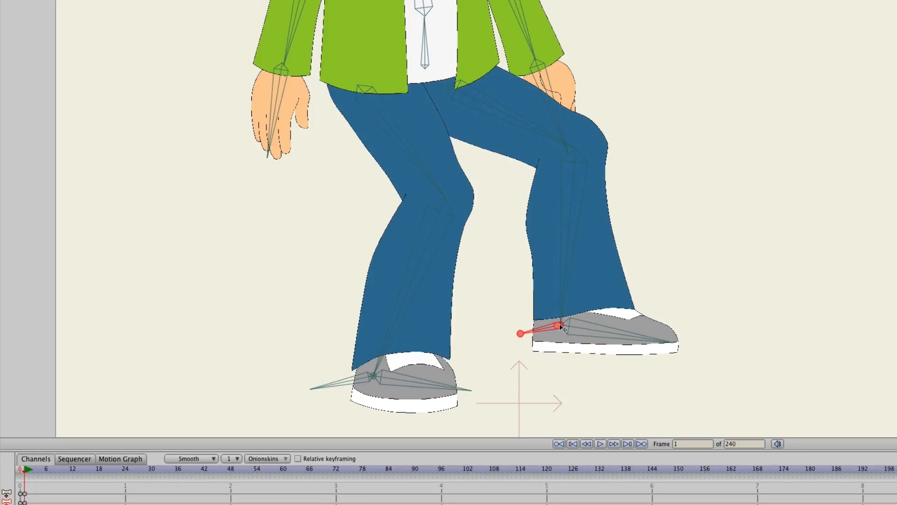
left_click_drag(563, 328, 542, 345)
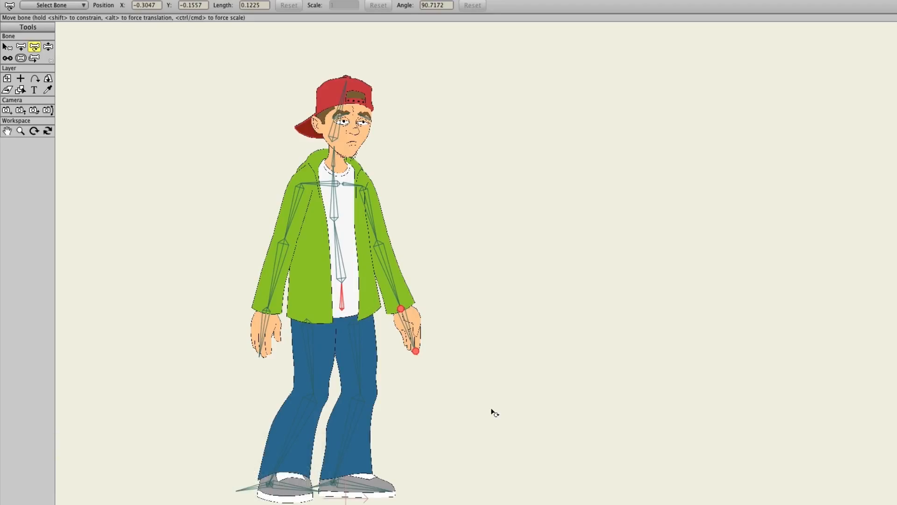
- Advance from frame 0 and shift the character's hip bone sideways to about X -0.40, Y -0.15
key("Right")
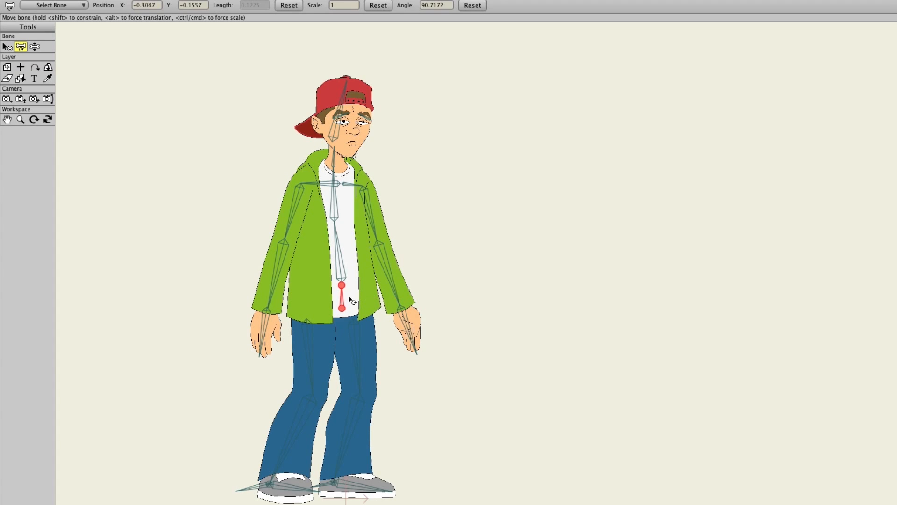
left_click_drag(343, 305, 319, 309)
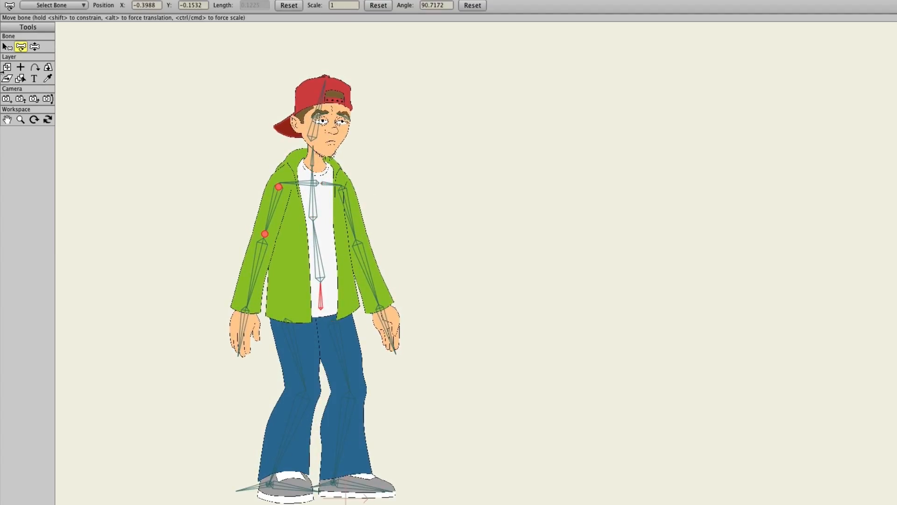
- Lasso the thigh and shin bones of both legs and edit their Maximum IK stretching
left_click(8, 47)
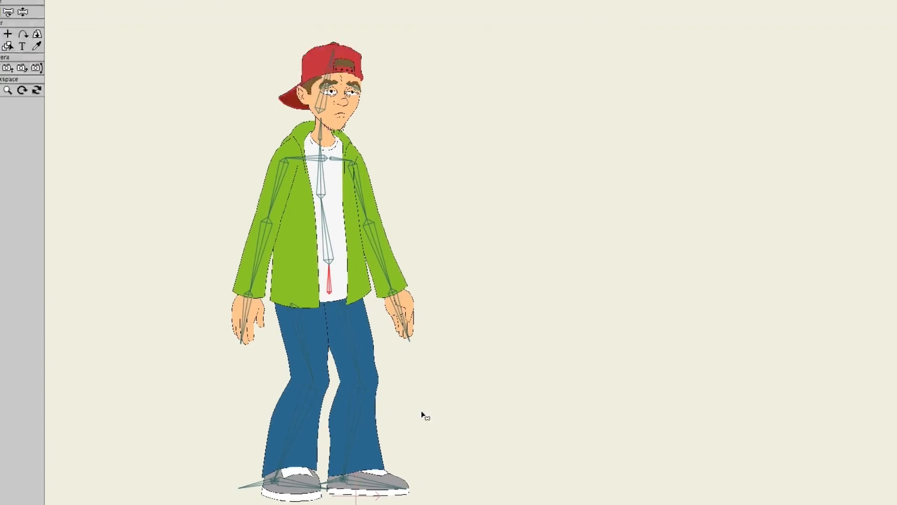
left_click_drag(452, 433, 275, 422)
mouse_move(299, 271)
left_mouse_down()
mouse_move(345, 237)
mouse_move(423, 231)
mouse_move(498, 237)
mouse_move(562, 257)
left_mouse_up()
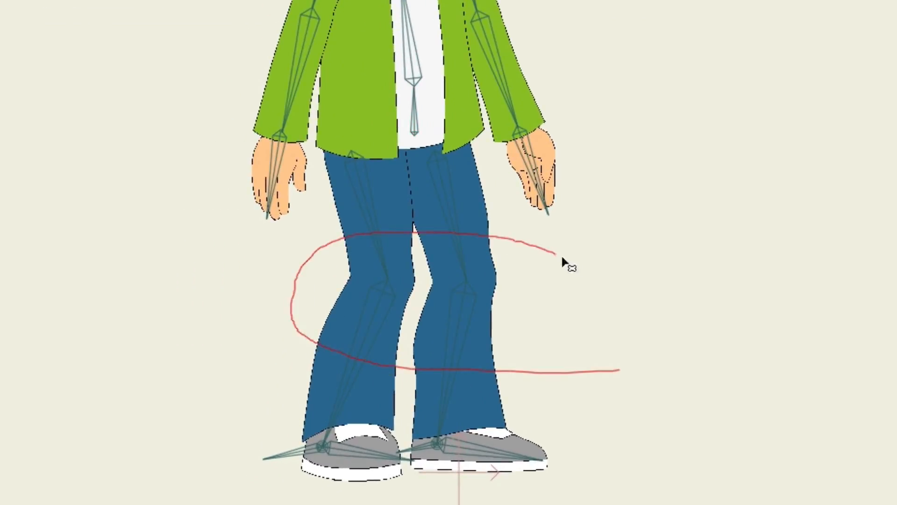
left_click_drag(602, 325, 603, 365)
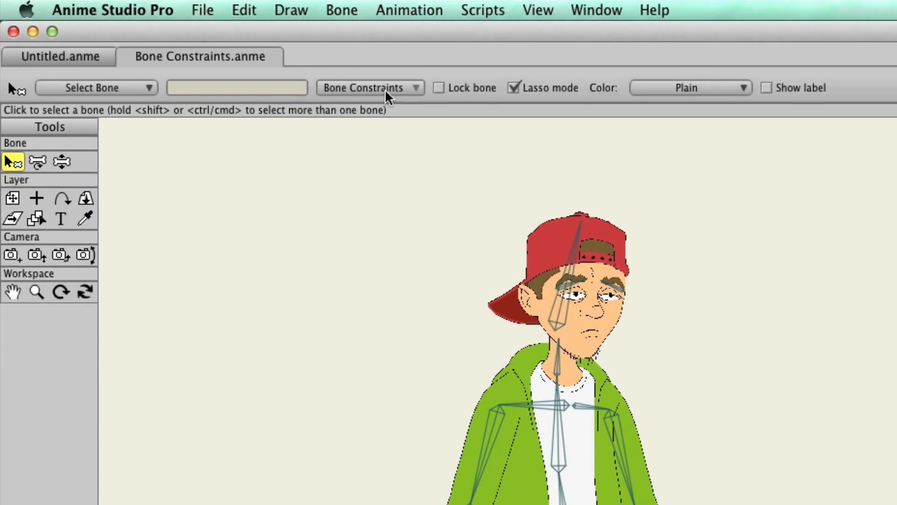
left_click(385, 88)
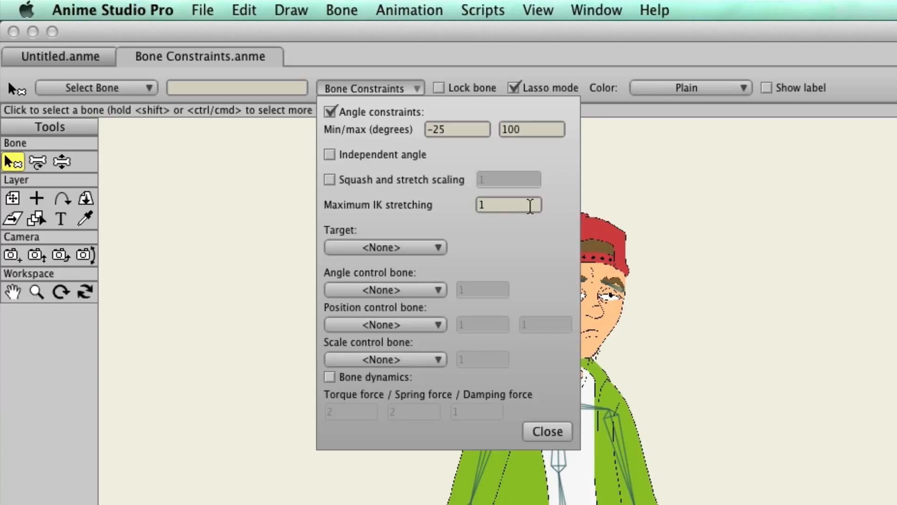
left_click(529, 206)
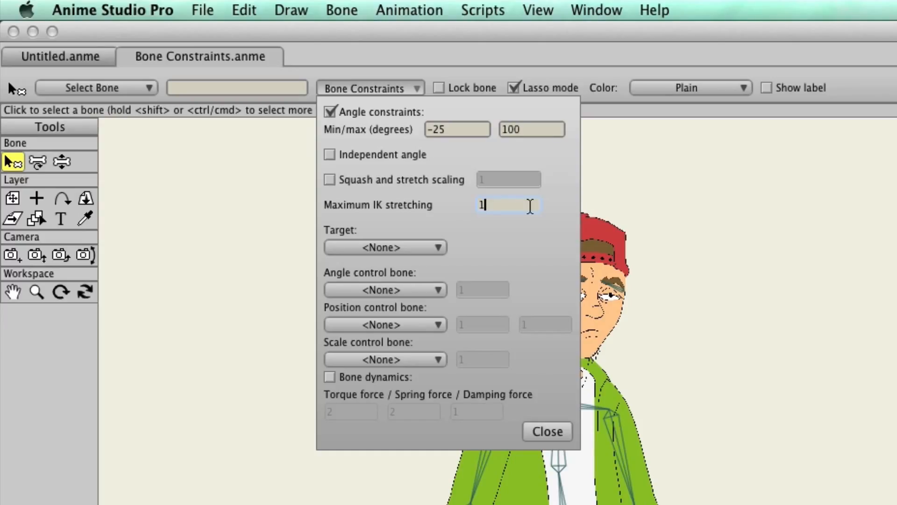
key("BackSpace")
left_click(562, 436)
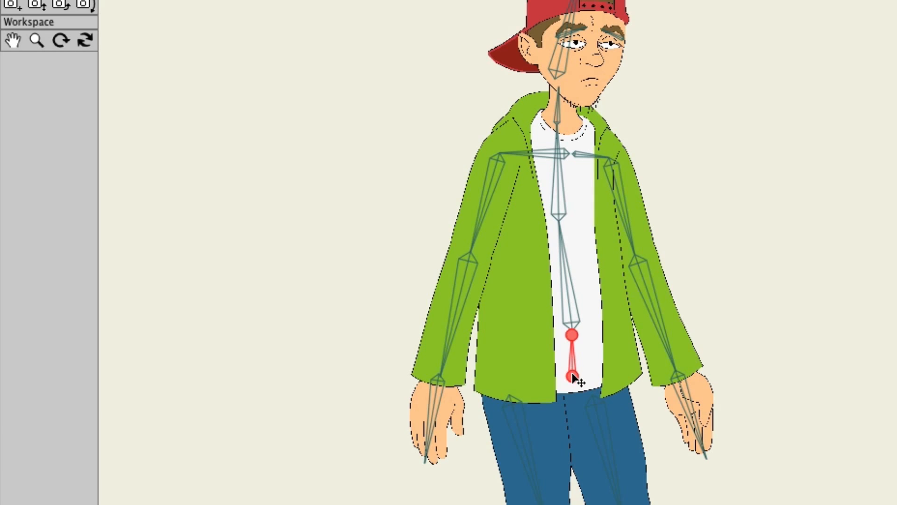
- Test the leg stretching by raising and lowering the hip bone and pulling the front foot's target bone forward
left_click_drag(572, 374, 588, 276)
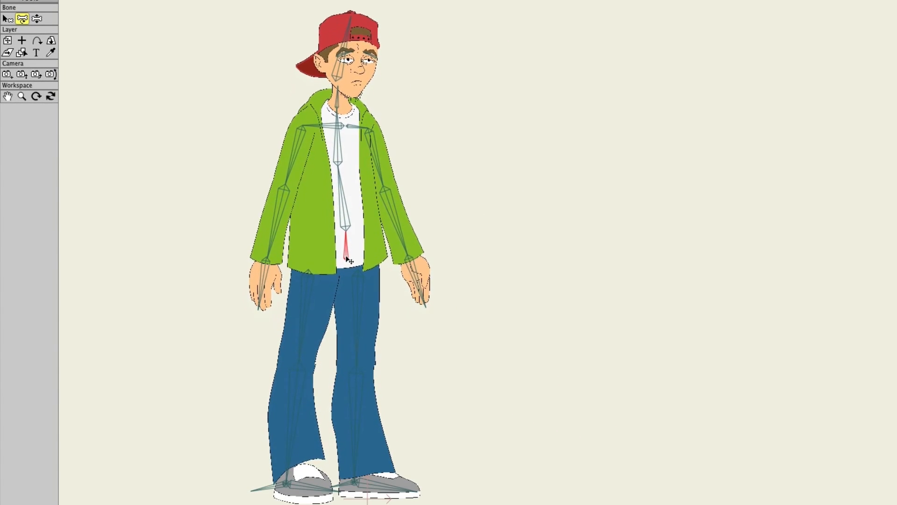
left_click_drag(350, 239, 358, 299)
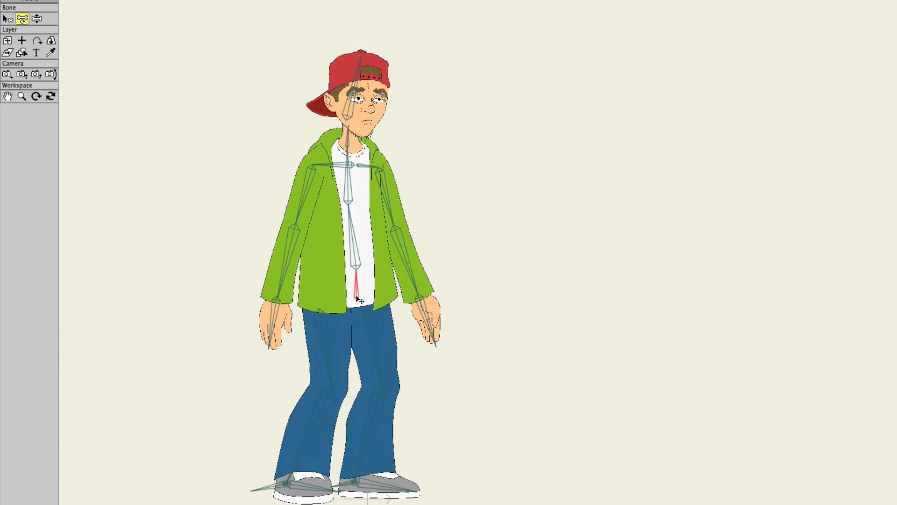
left_click_drag(357, 297, 357, 299)
left_click_drag(332, 487, 444, 476)
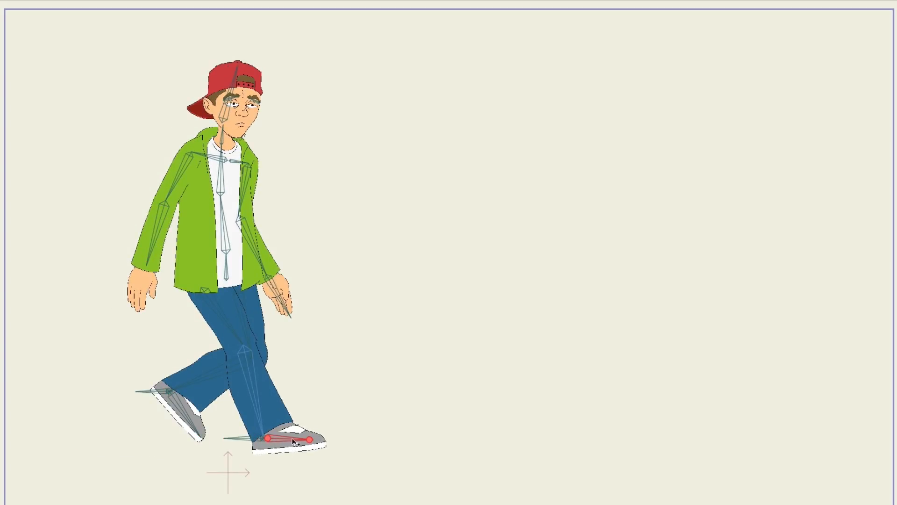
- Select the front foot bone of the walking character
left_click(291, 441)
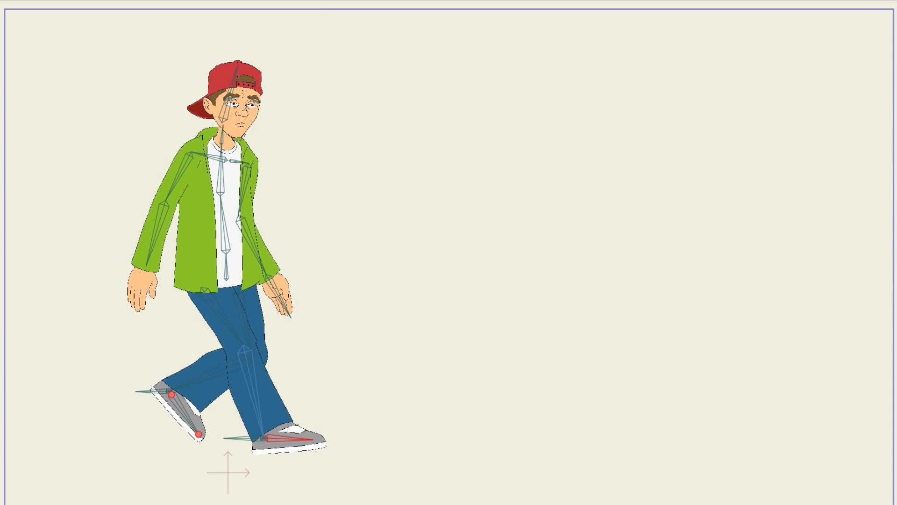